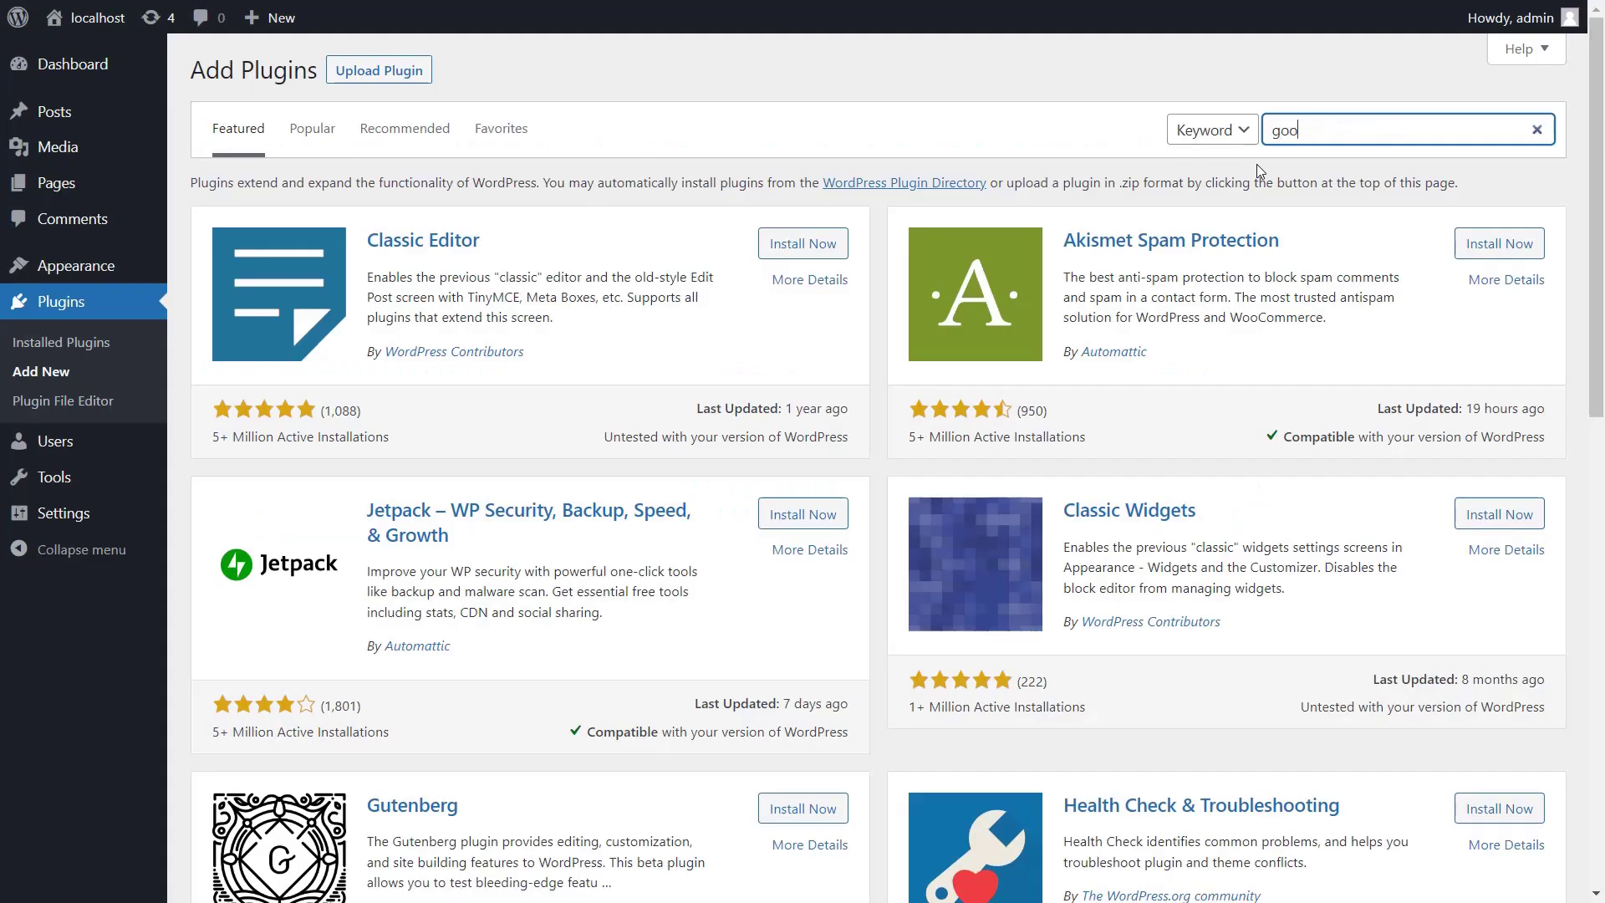
Search plugins for 'google authenticator', then install and activate miniOrange's Google Authenticator plugin
{"action": "type", "text": "r"}
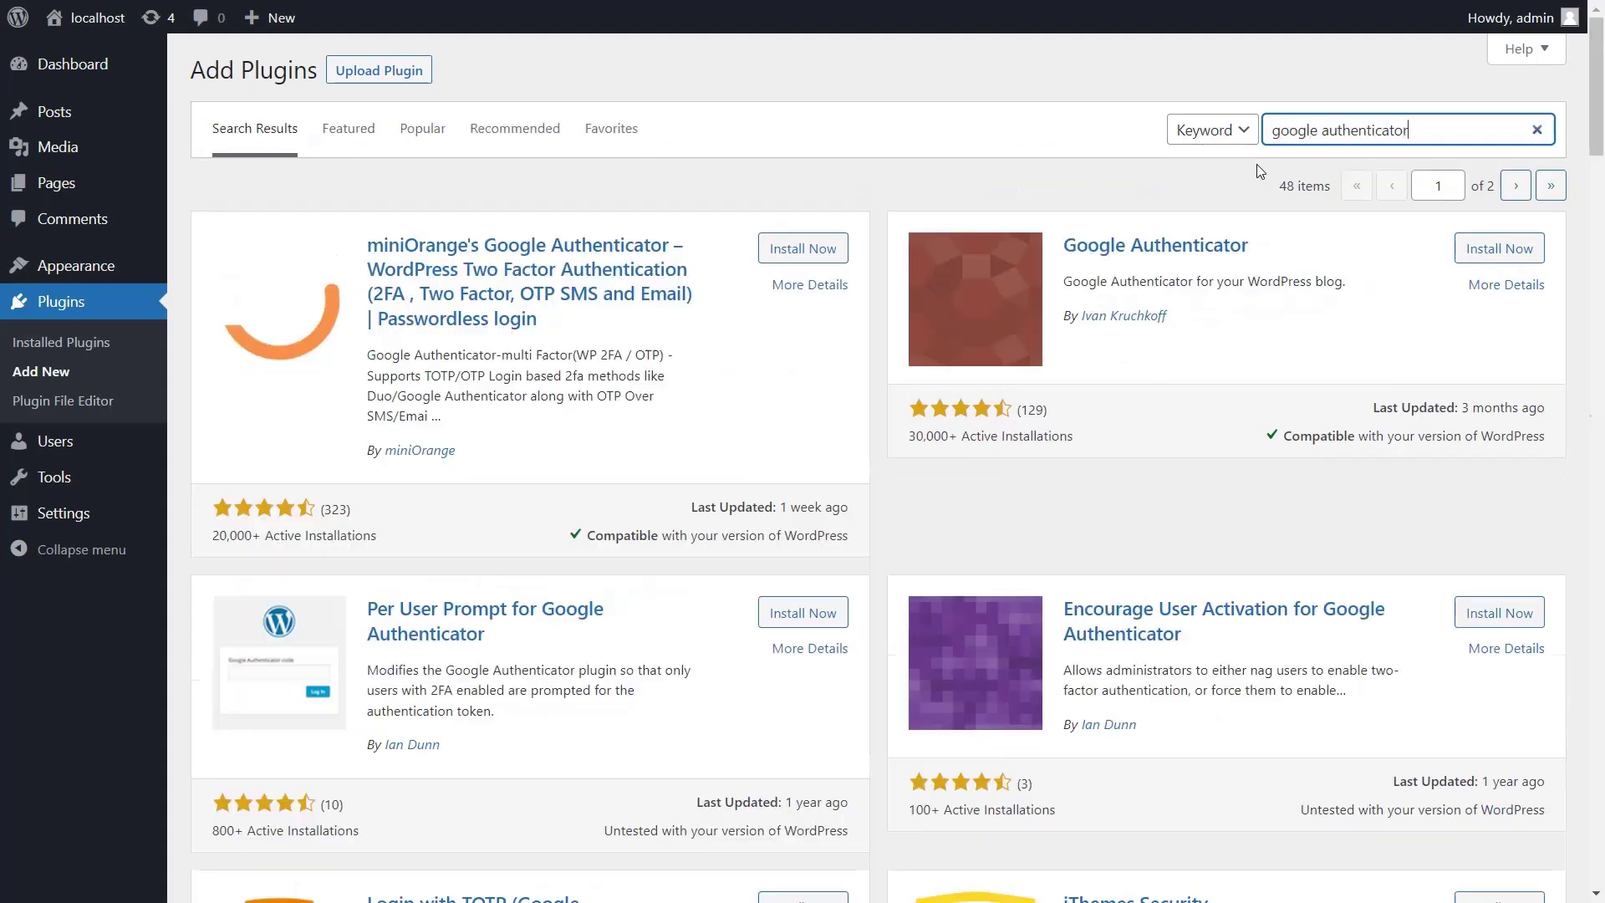
{"action": "left_click", "coordinate": [805, 248]}
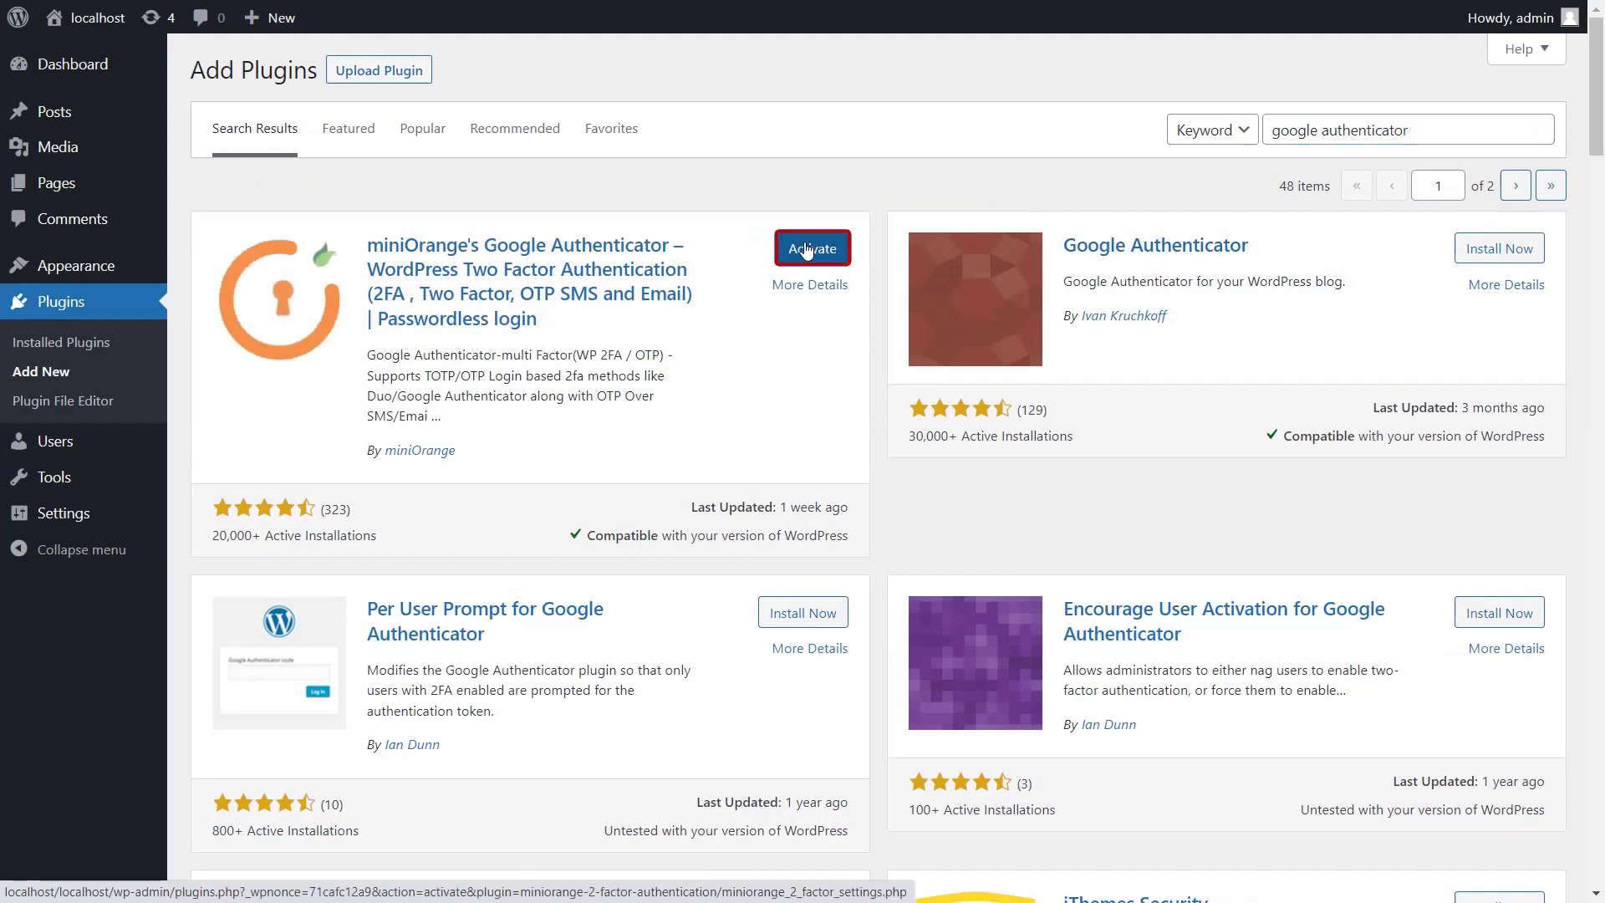
{"action": "left_click", "coordinate": [807, 249]}
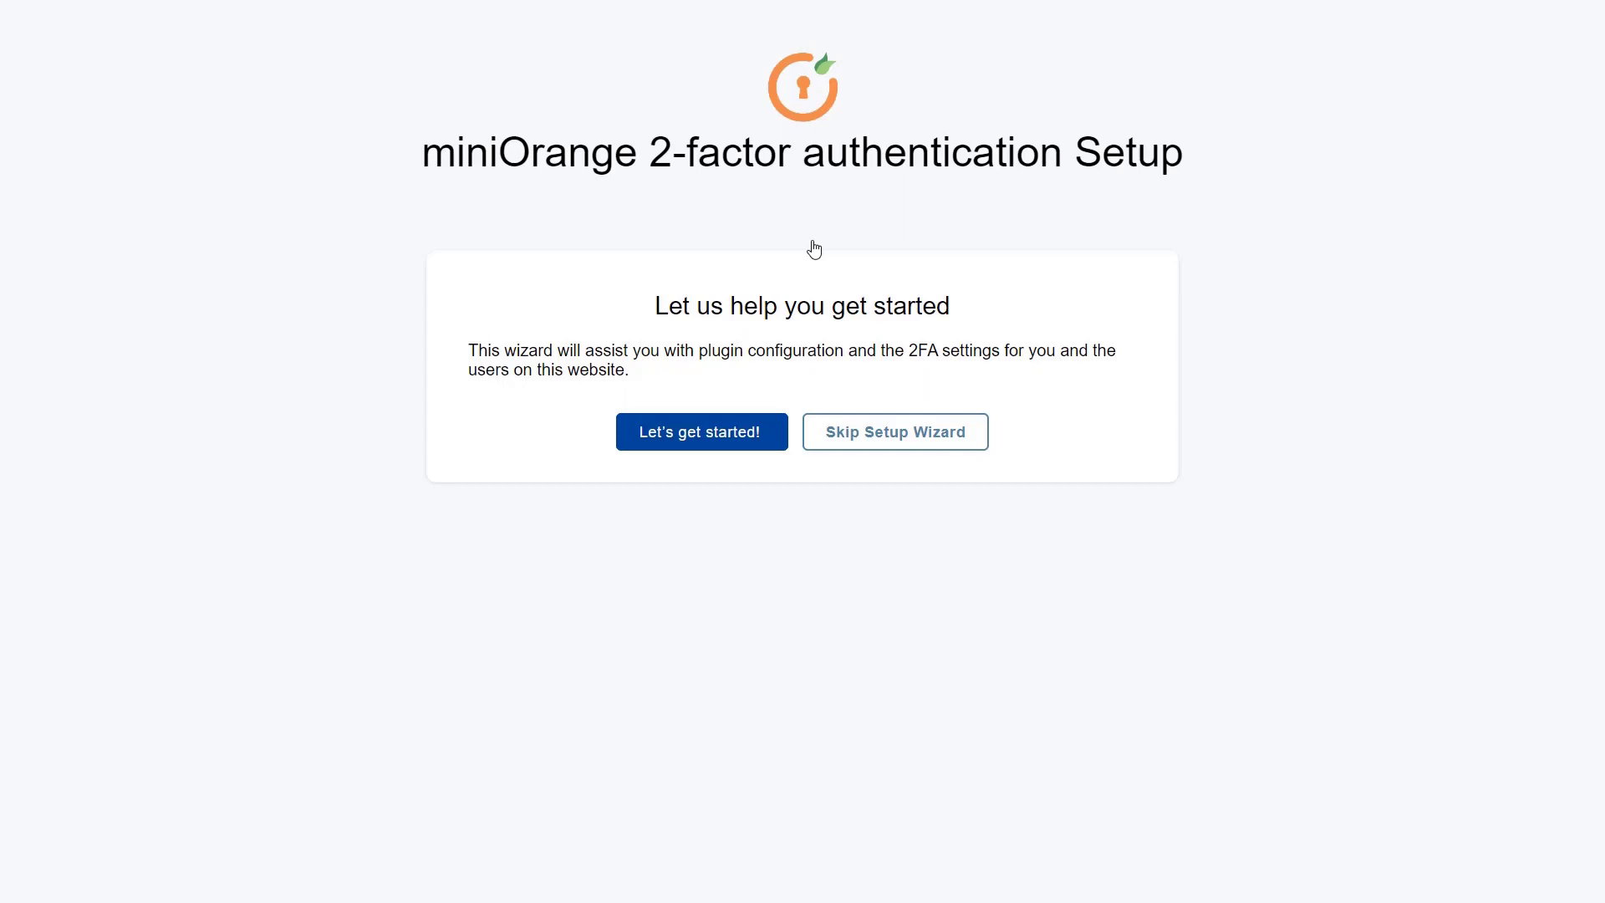
Start the 2FA wizard, require setup after first login, and apply 2FA to all users
{"action": "left_click", "coordinate": [702, 433]}
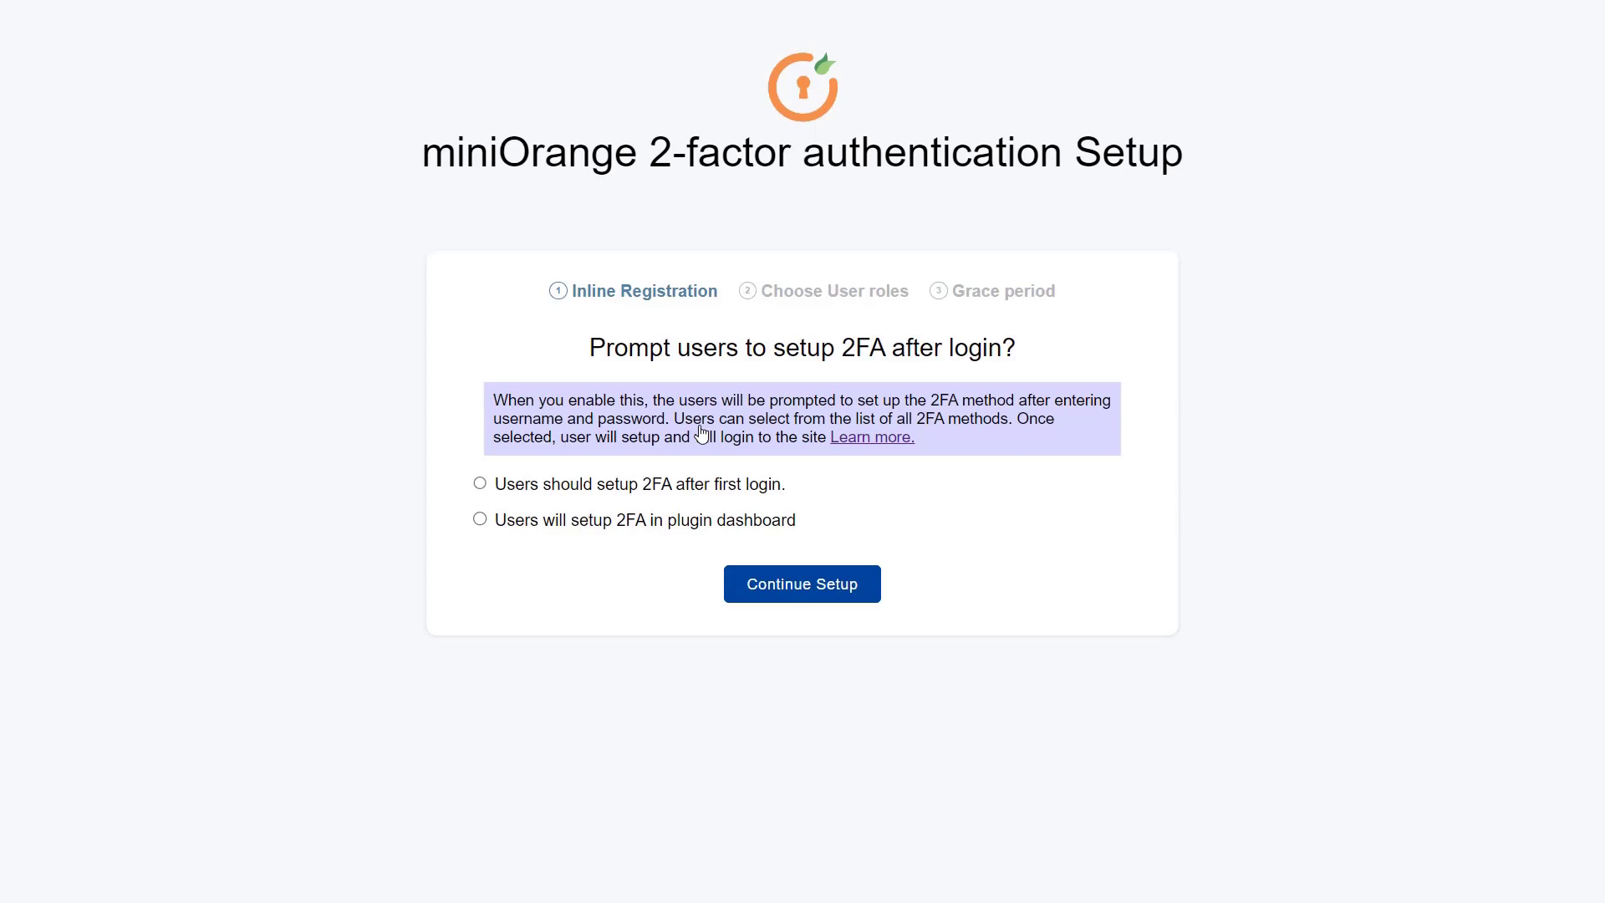
{"action": "left_click", "coordinate": [480, 484]}
{"action": "left_click", "coordinate": [805, 586]}
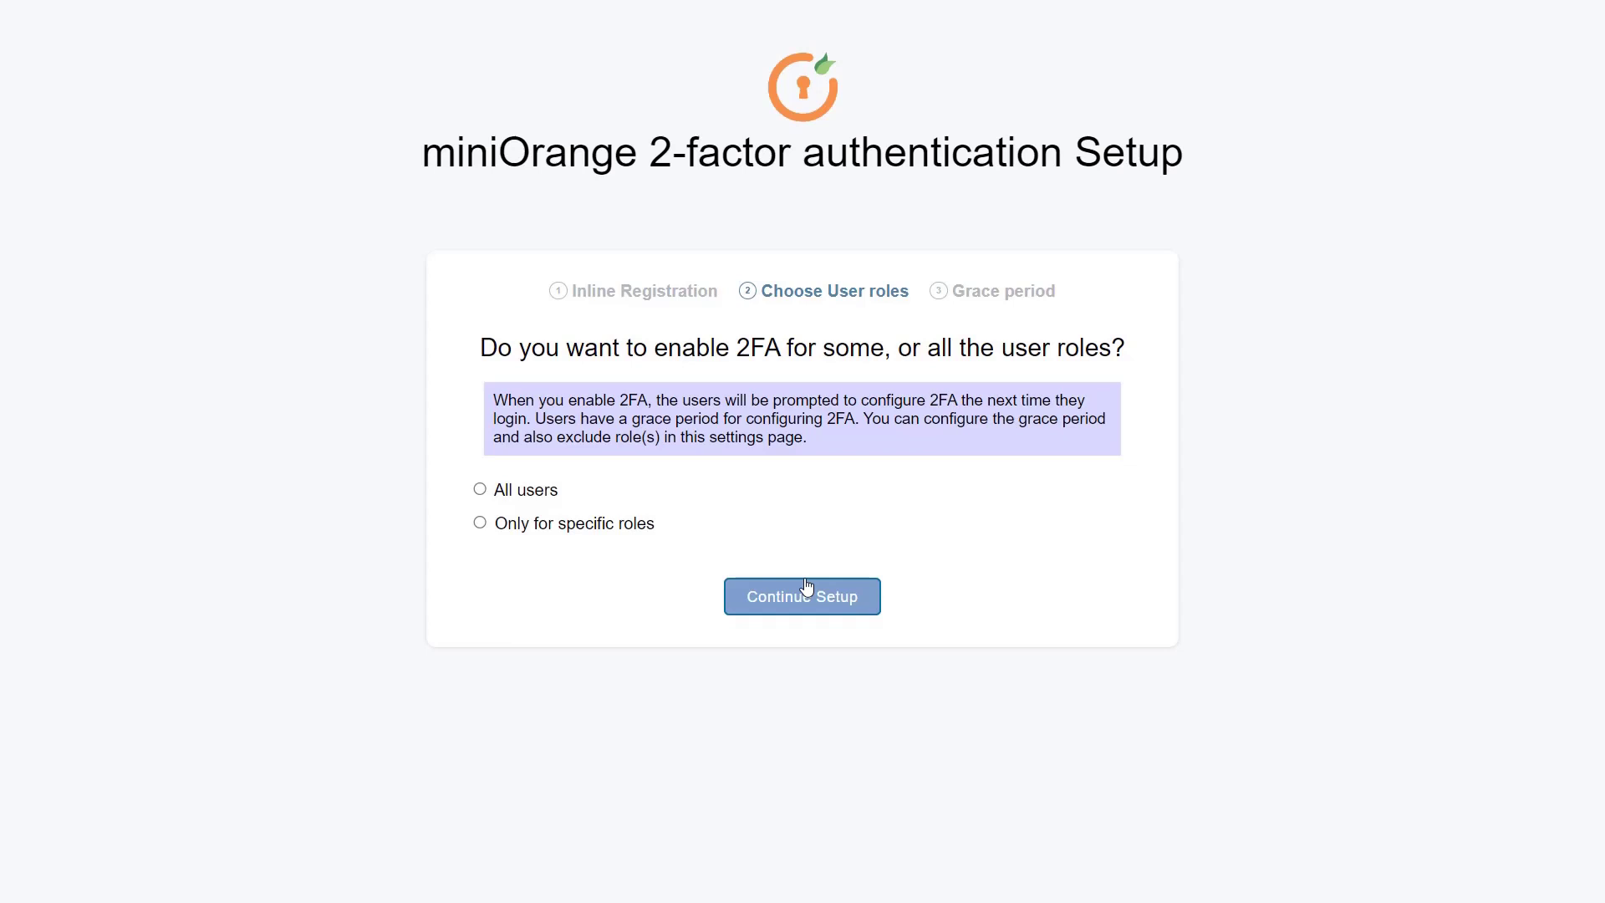
{"action": "left_click", "coordinate": [480, 490]}
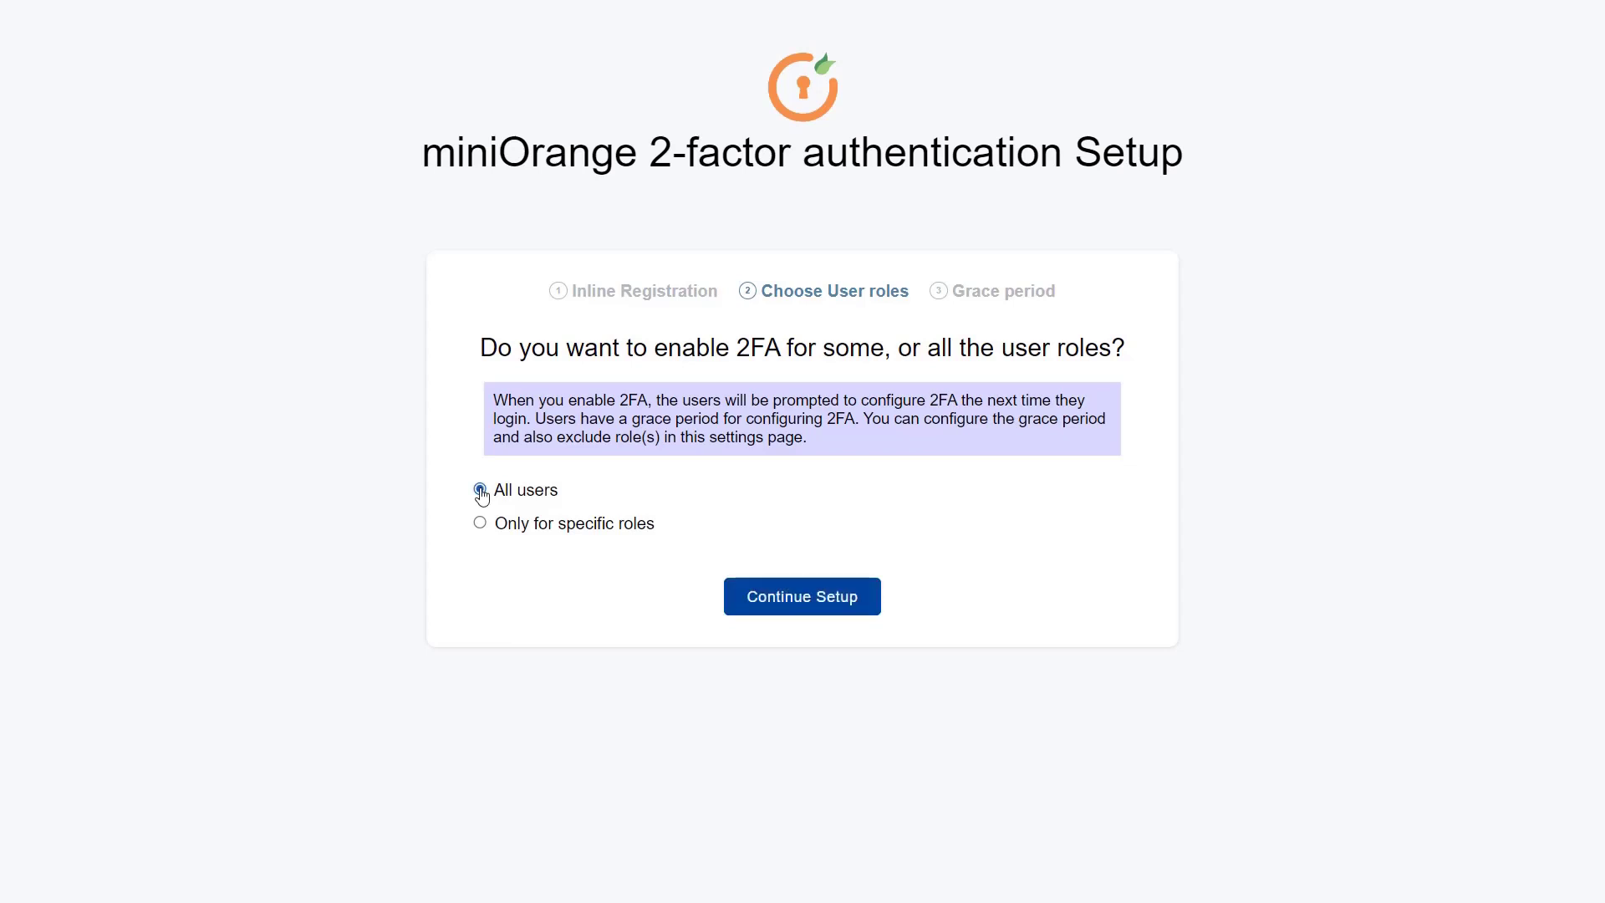
{"action": "left_click", "coordinate": [806, 593]}
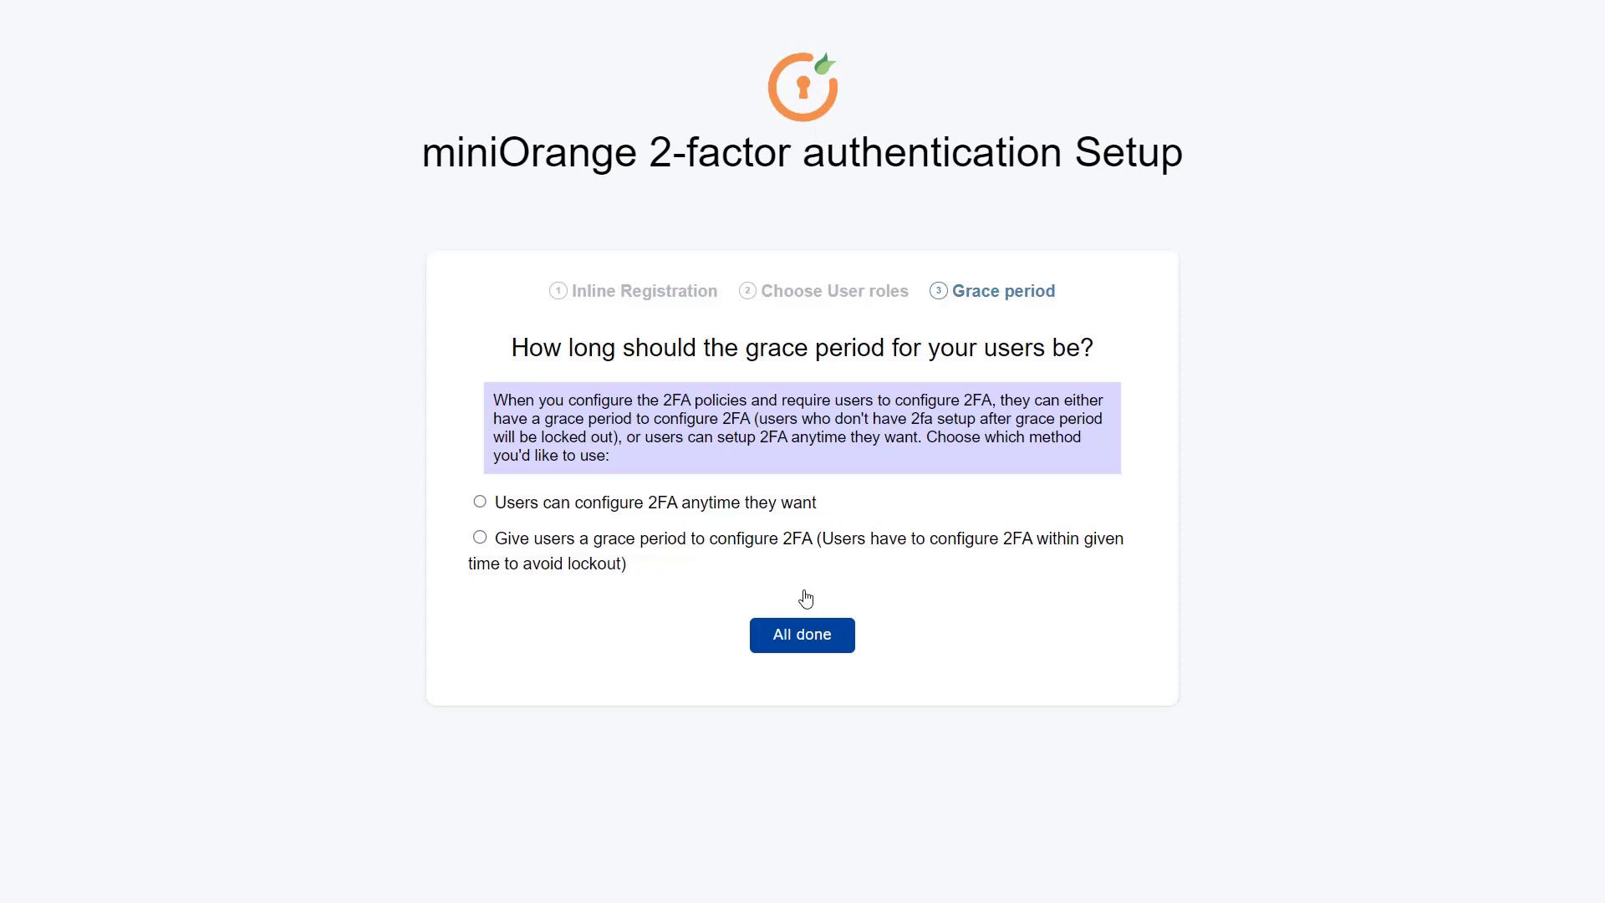
Give users a 2-hour grace period to configure 2FA and complete the wizard's policy settings
{"action": "left_click", "coordinate": [480, 537]}
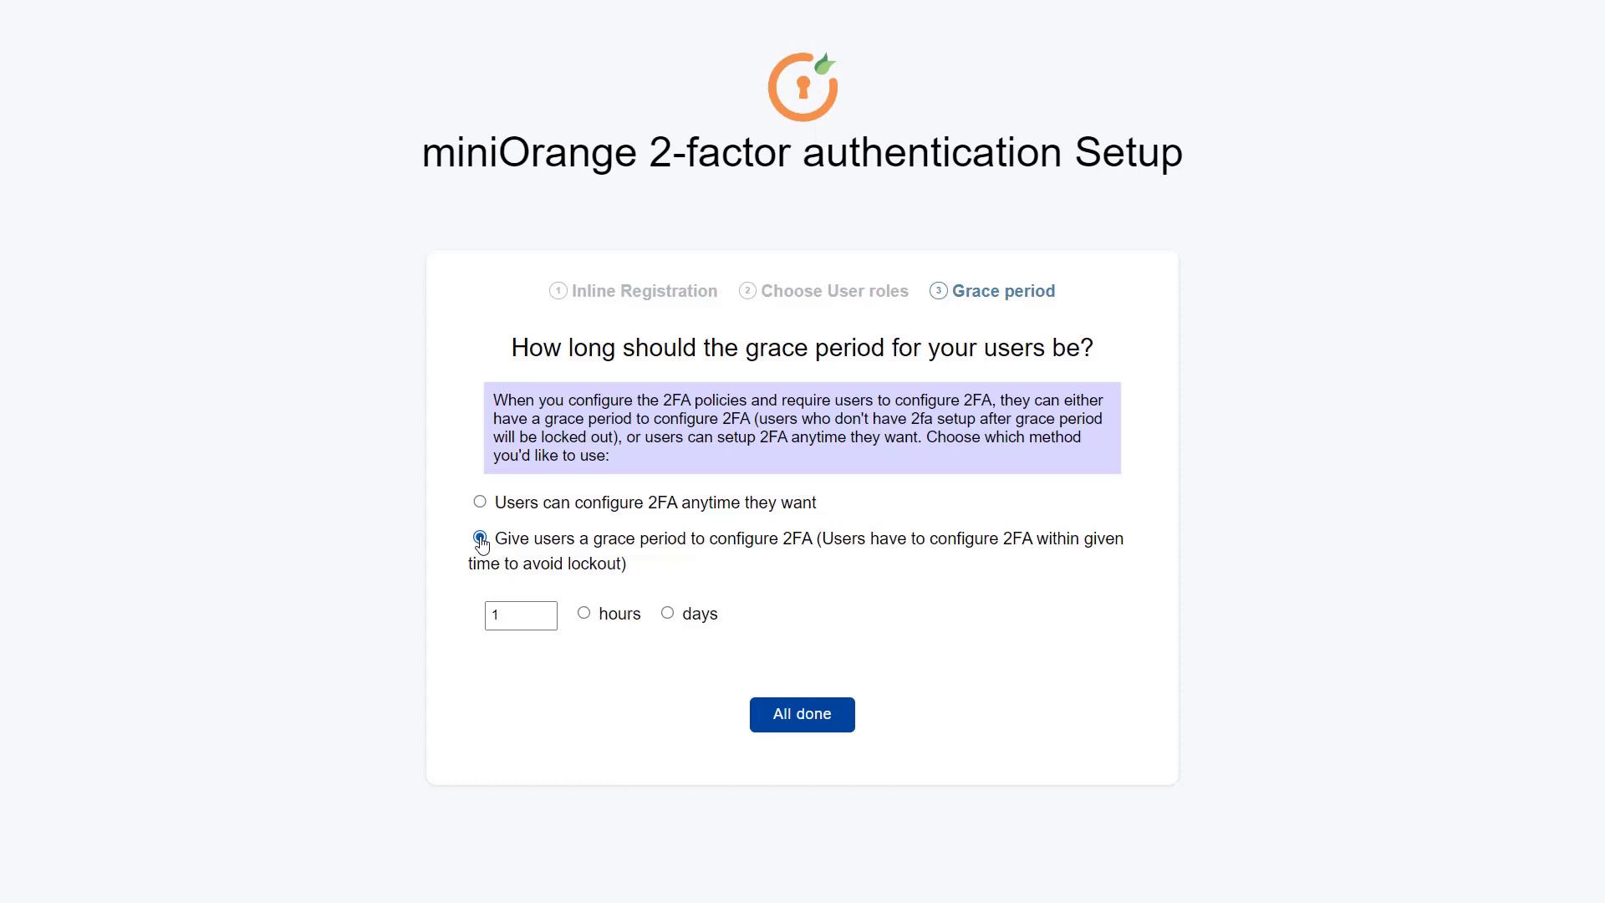
{"action": "left_click", "coordinate": [543, 611]}
{"action": "left_click", "coordinate": [543, 611]}
{"action": "left_click", "coordinate": [543, 620]}
{"action": "left_click", "coordinate": [584, 615]}
{"action": "left_click", "coordinate": [801, 715]}
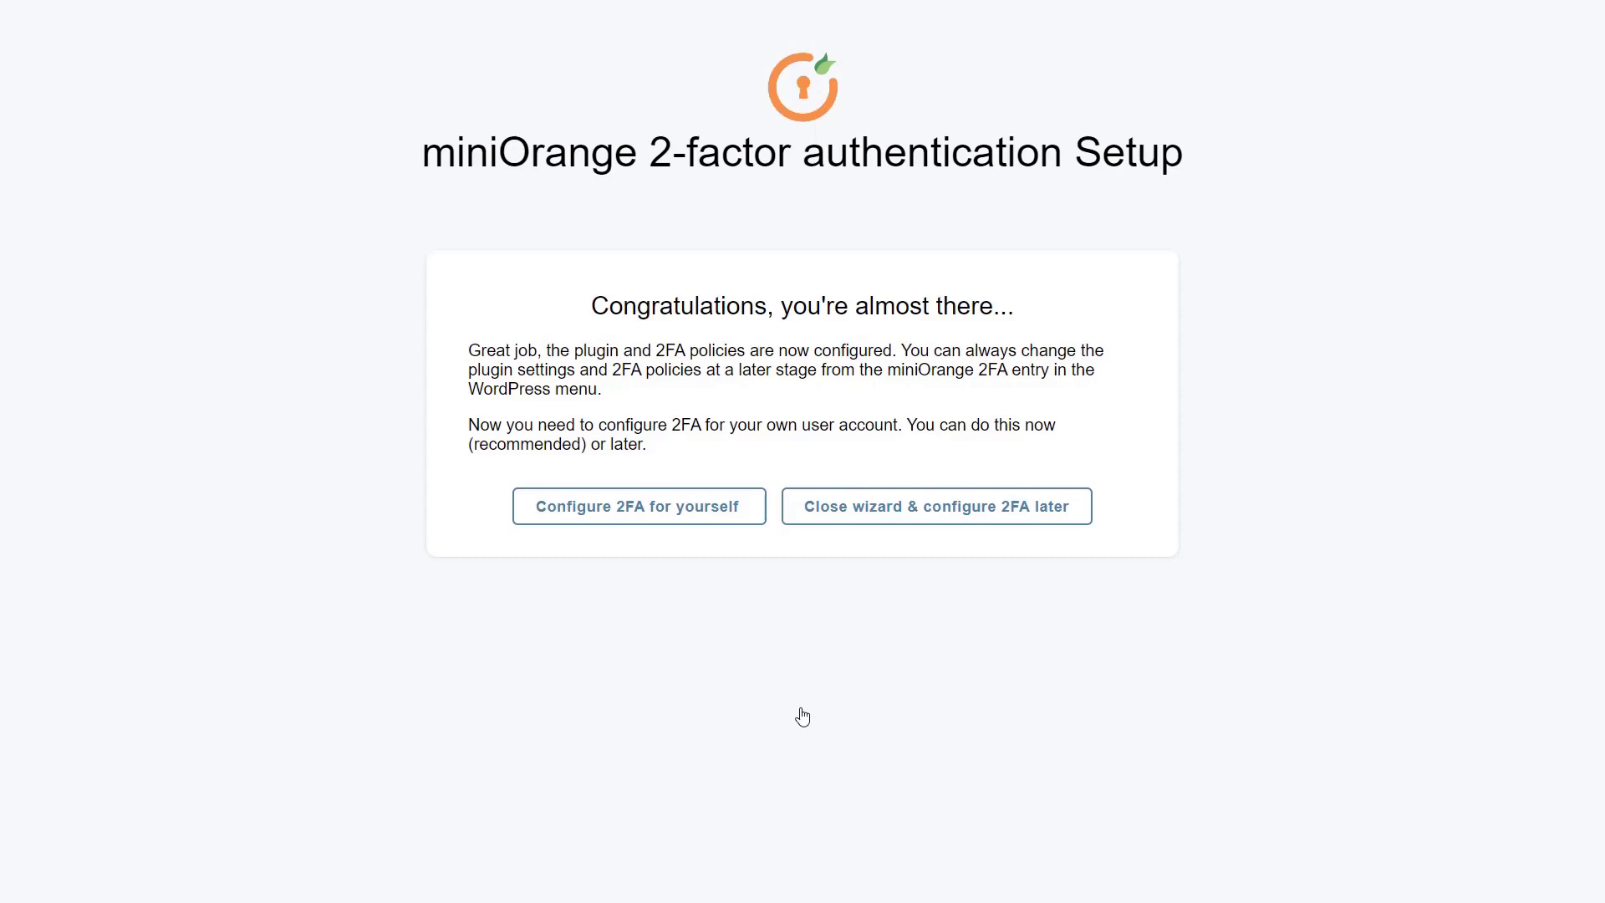
Set up Google / Microsoft / Authy Authenticator for the admin account and verify it with the app's code
{"action": "left_click", "coordinate": [643, 507]}
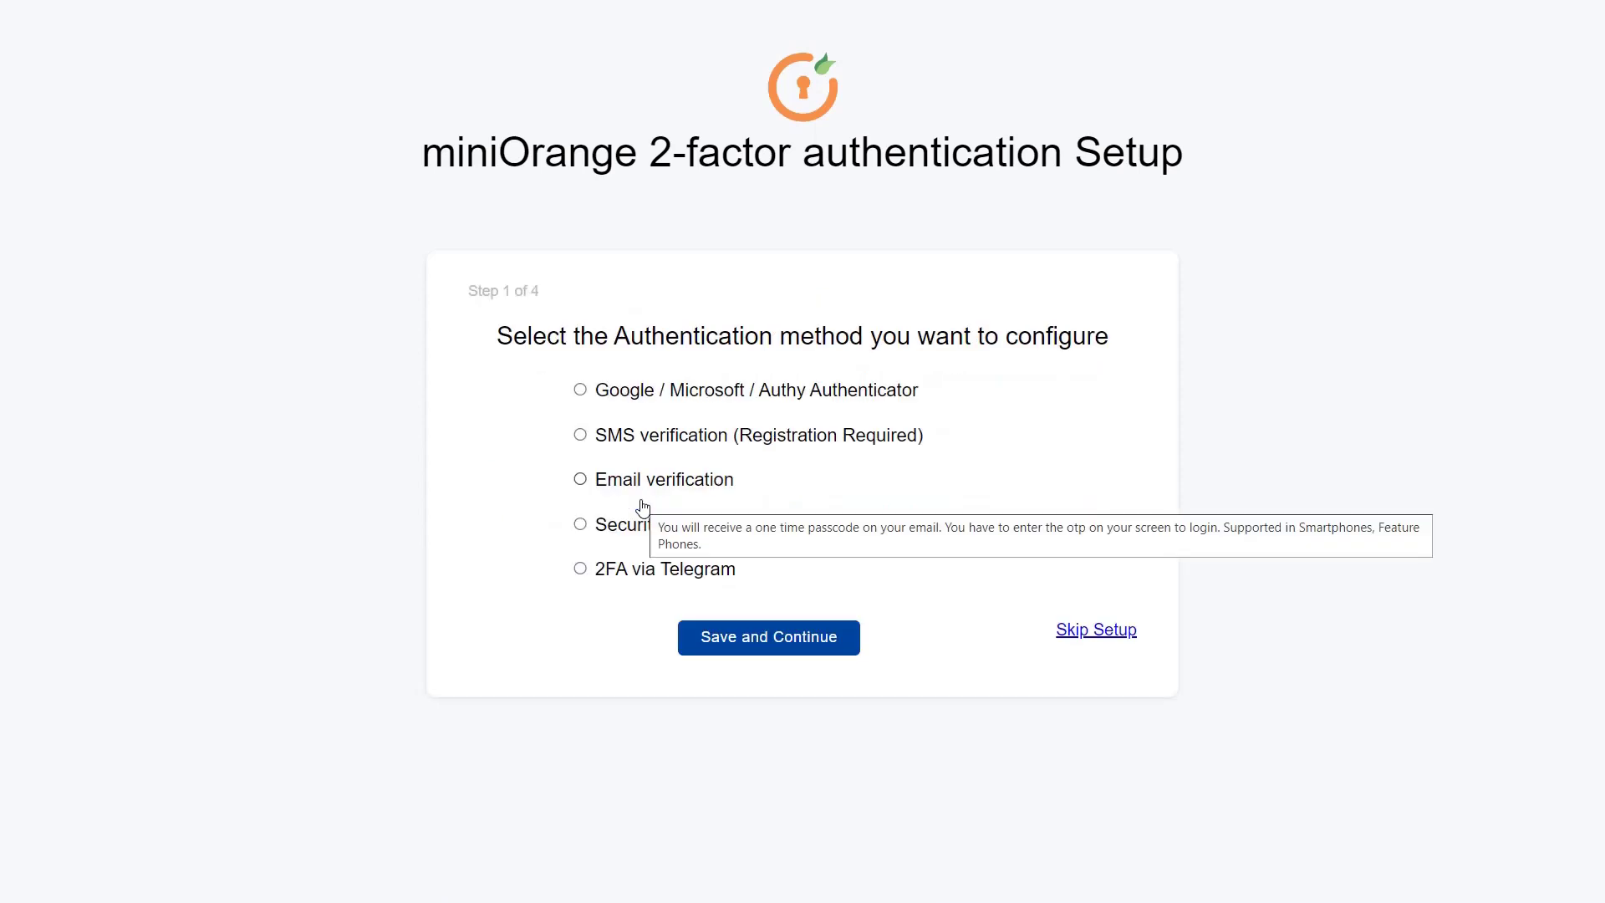
{"action": "left_click", "coordinate": [581, 391]}
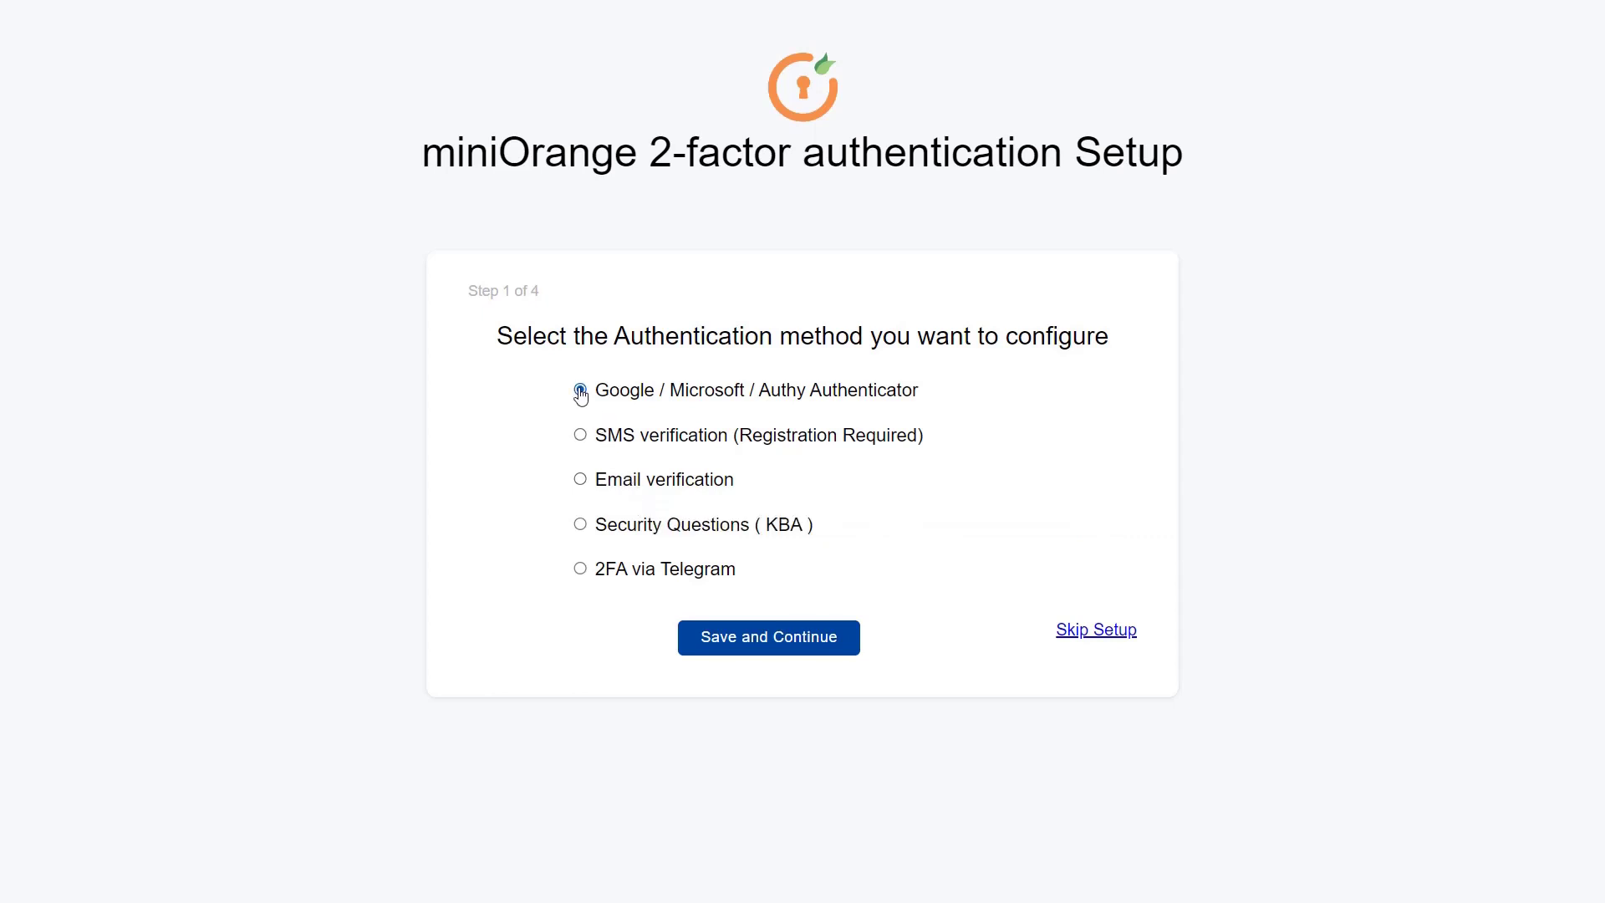
{"action": "left_click", "coordinate": [770, 638]}
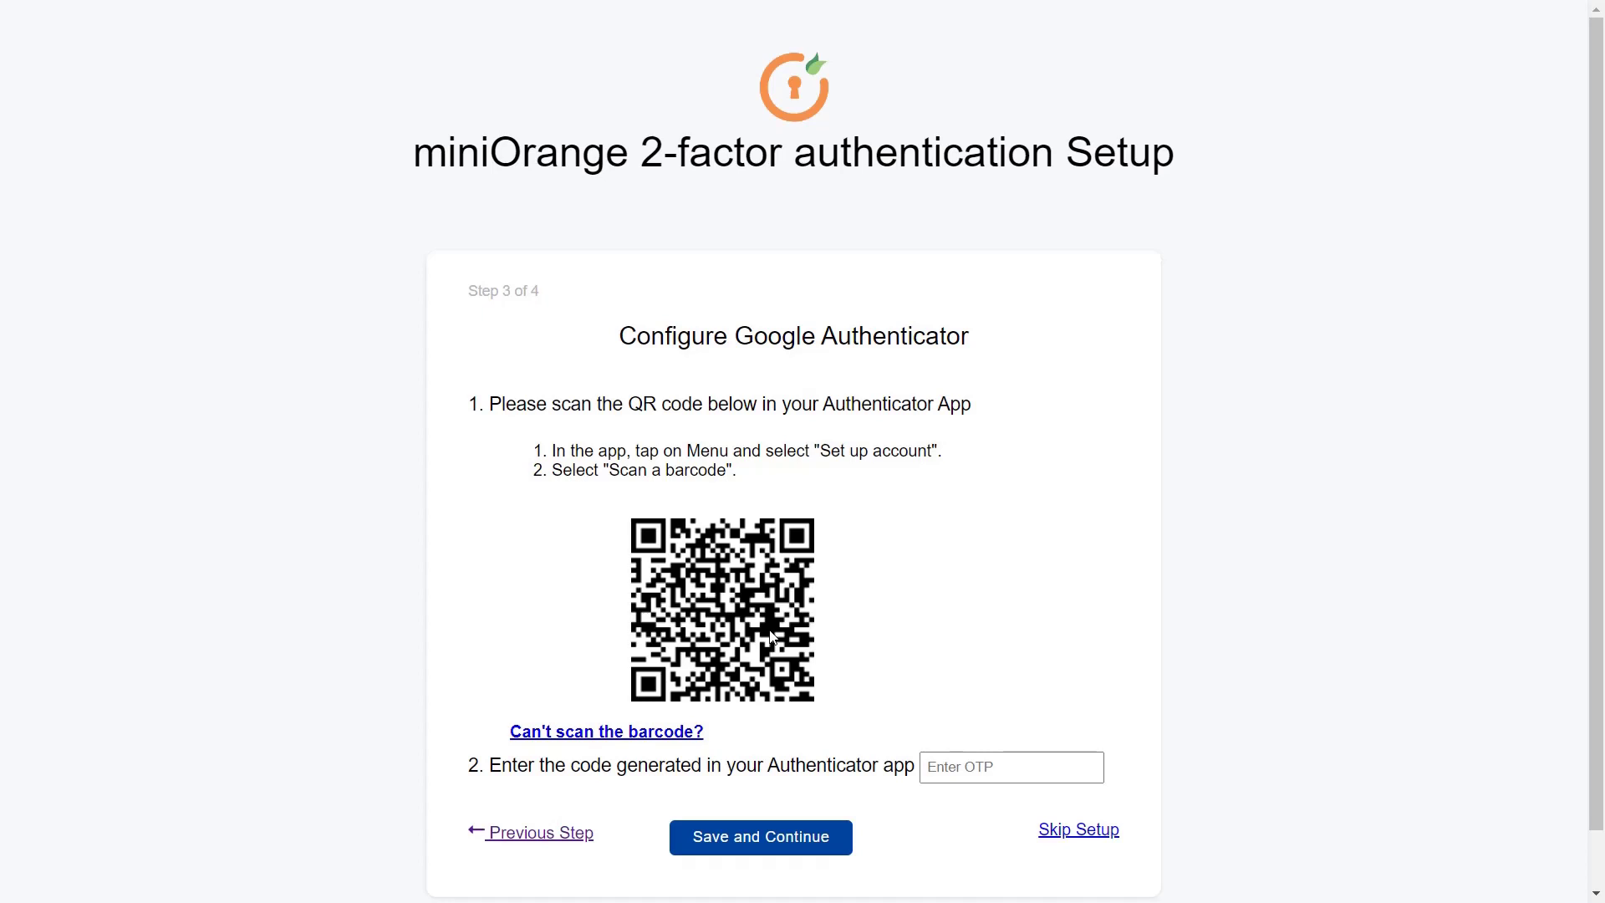
{"action": "left_click", "coordinate": [938, 770]}
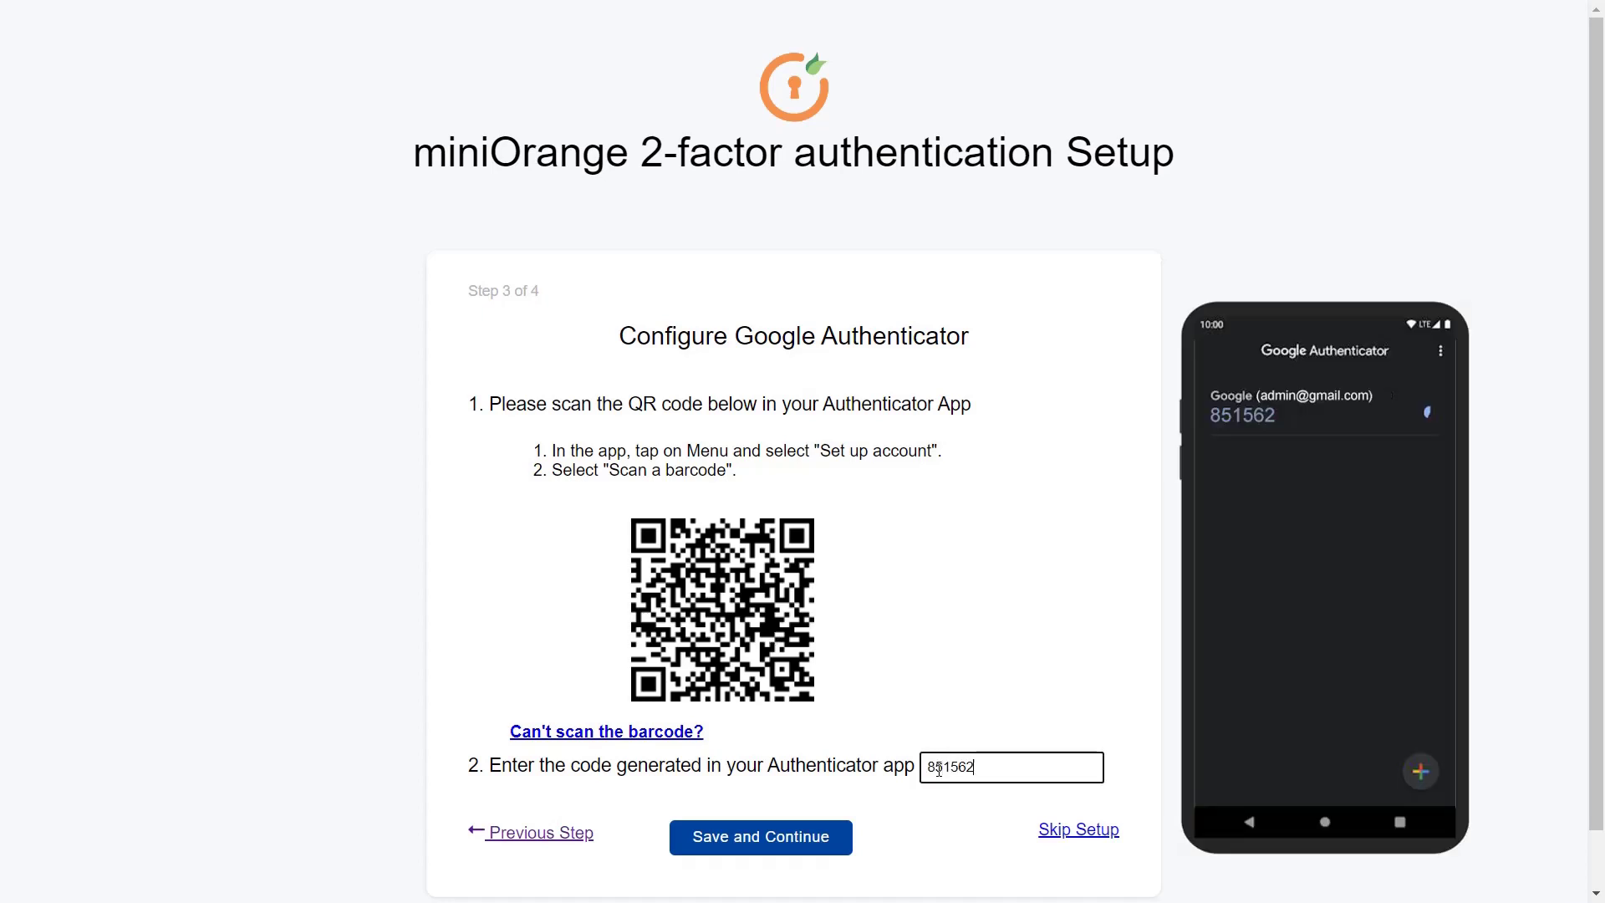
{"action": "left_click", "coordinate": [773, 839]}
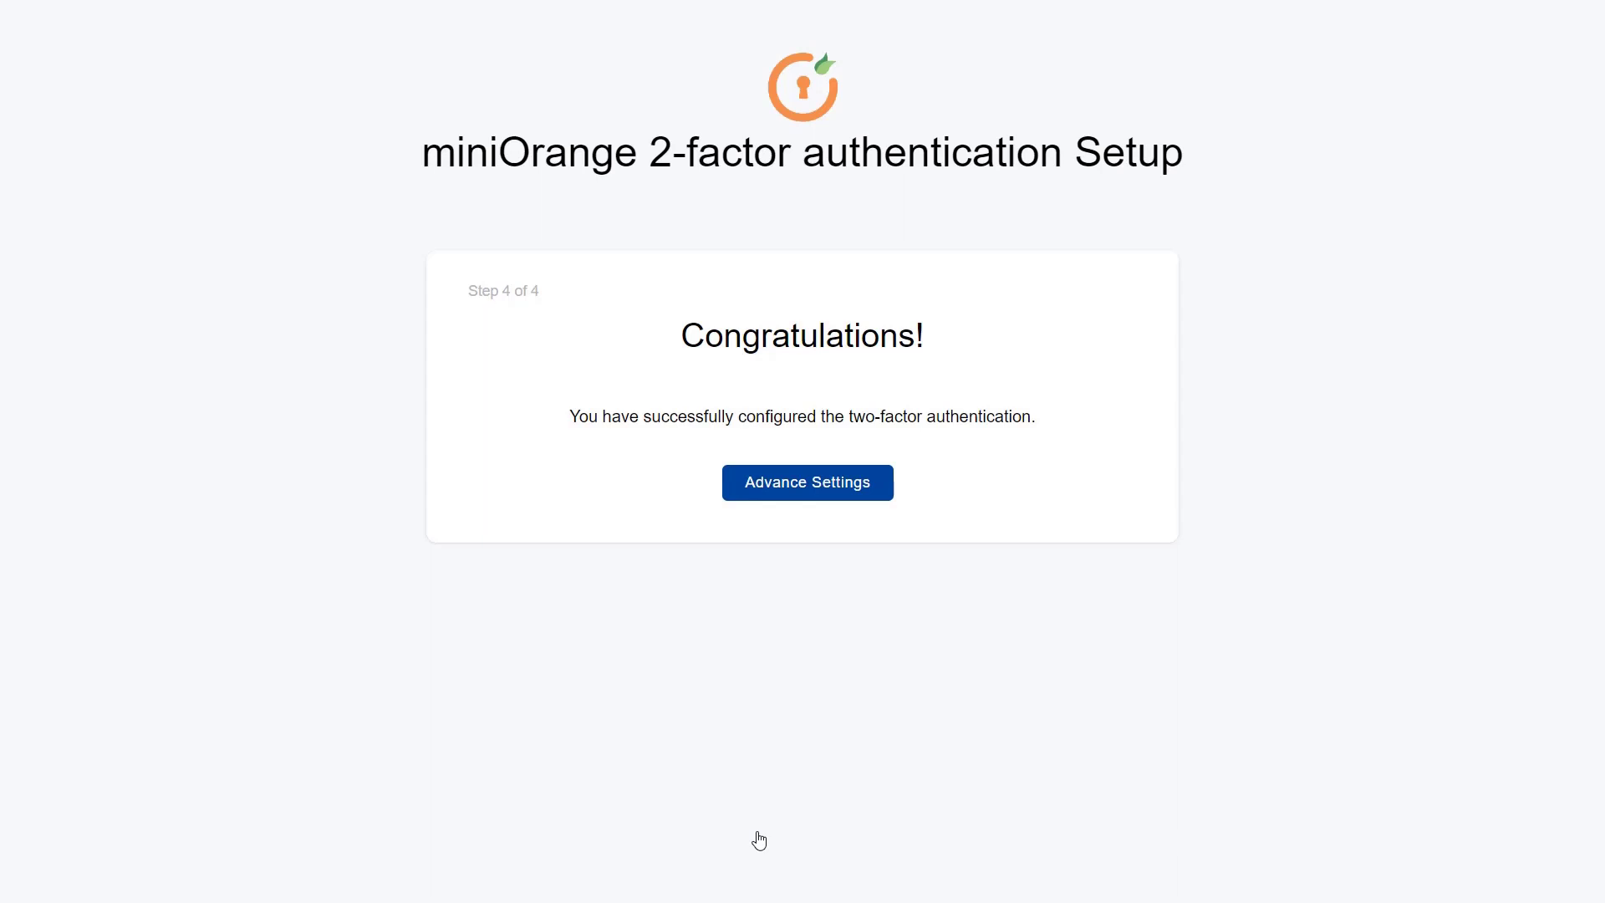
{"action": "left_click", "coordinate": [802, 485]}
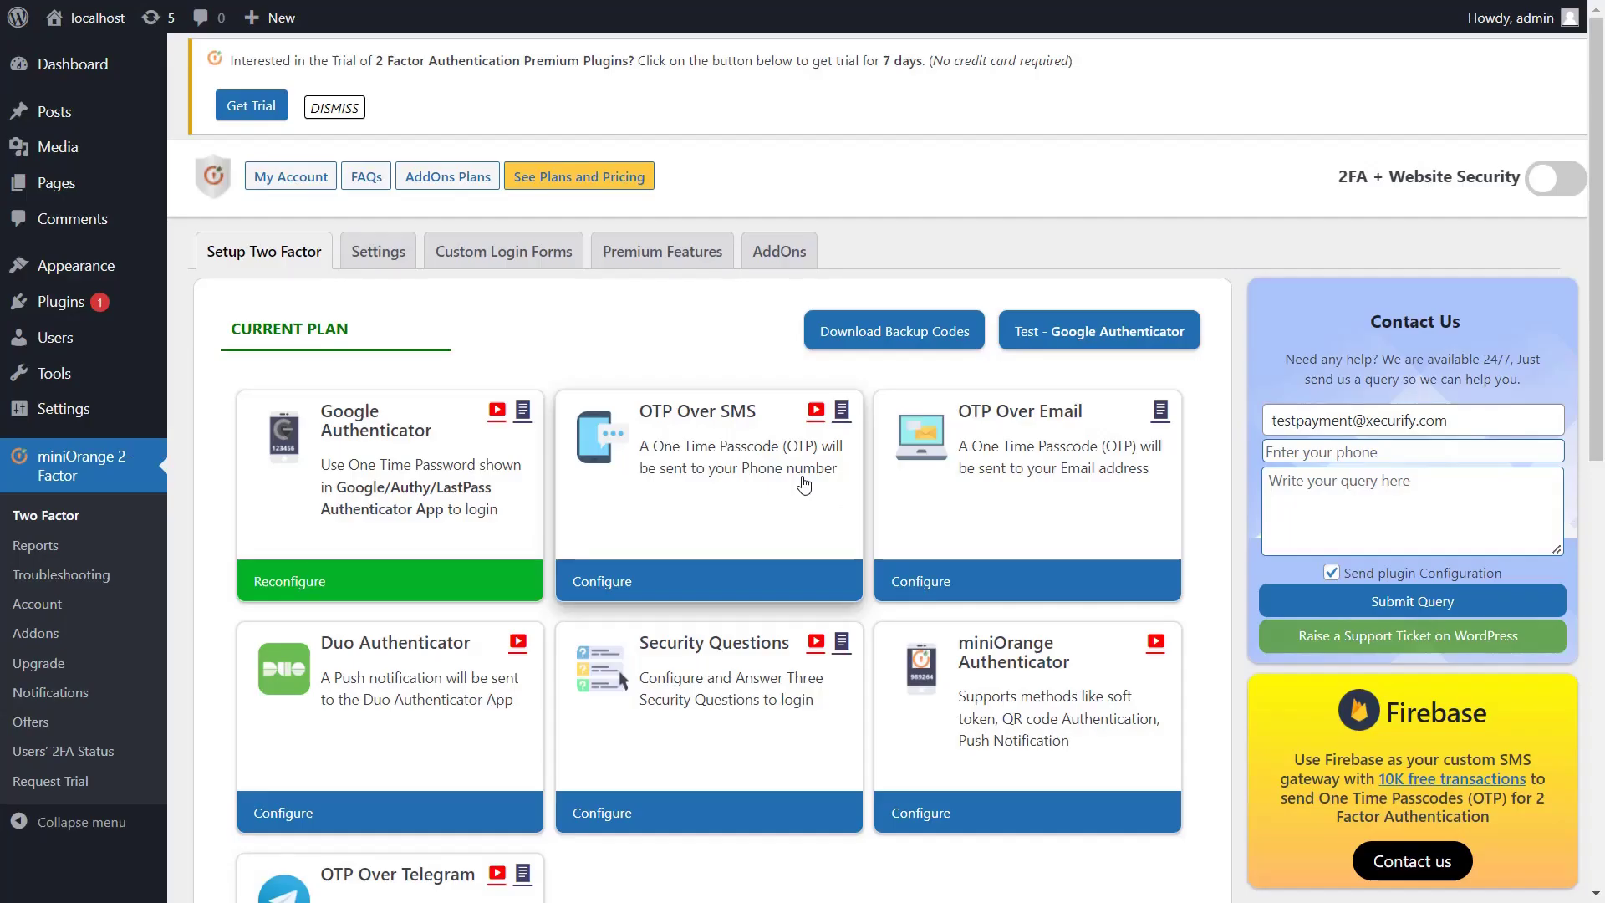
Log out of the administrator account from the admin bar
{"action": "mouse_move", "coordinate": [1522, 15]}
{"action": "right_click", "coordinate": [1359, 115]}
{"action": "left_click", "coordinate": [1454, 194]}
Log back in with the admin username and password, then validate the authenticator code
{"action": "left_click", "coordinate": [602, 157]}
{"action": "key", "text": "Tab"}
{"action": "left_click", "coordinate": [911, 473]}
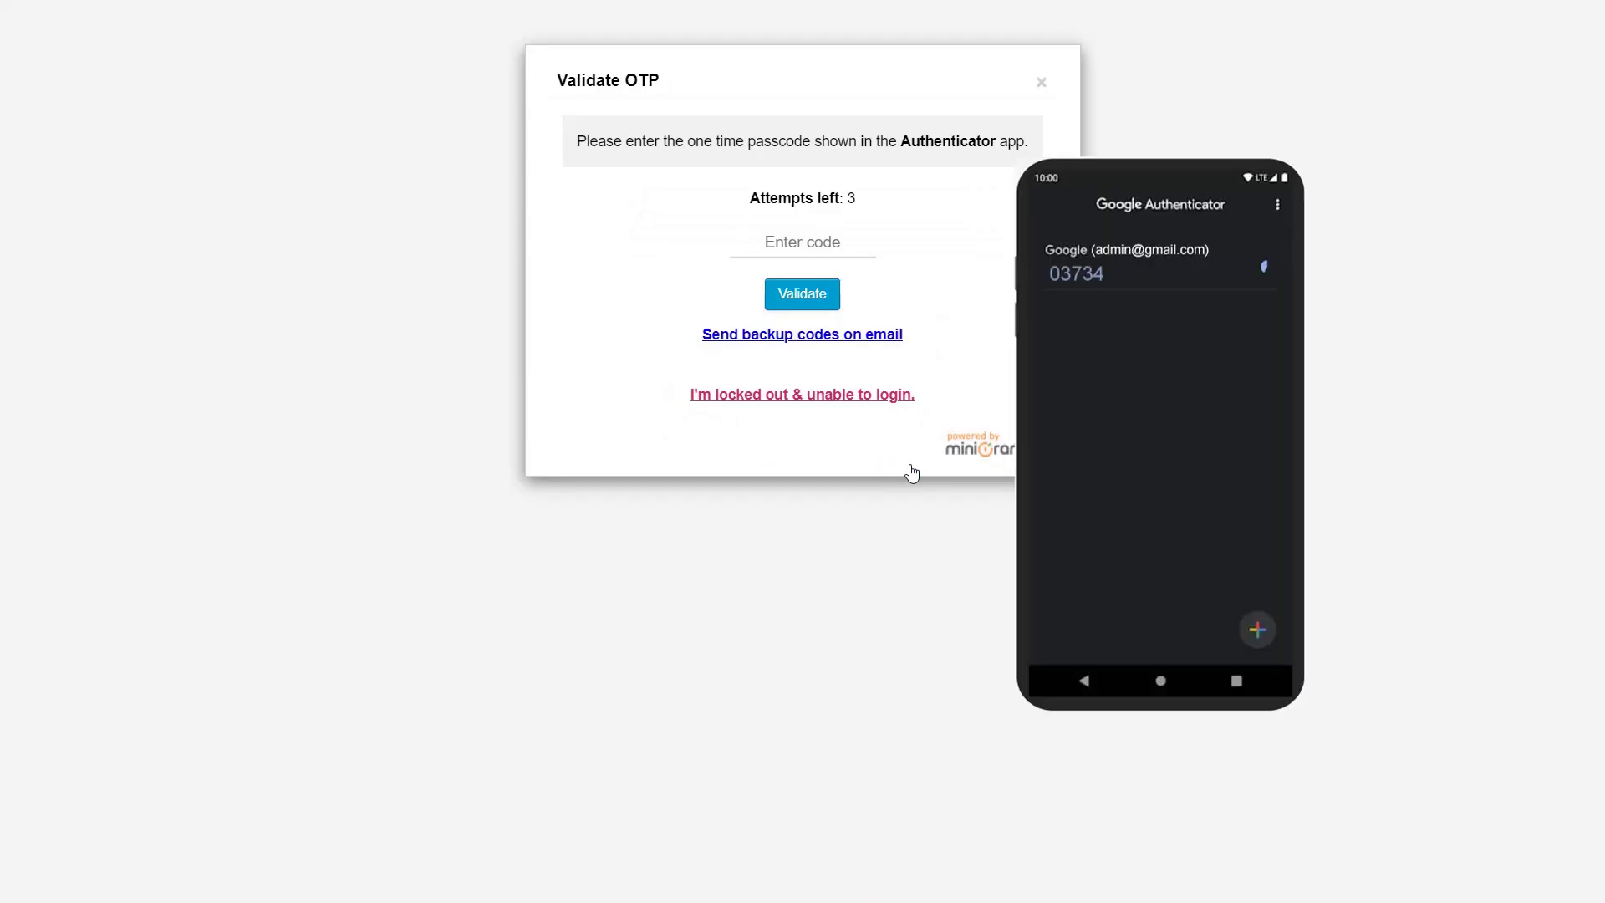
{"action": "left_click", "coordinate": [800, 296]}
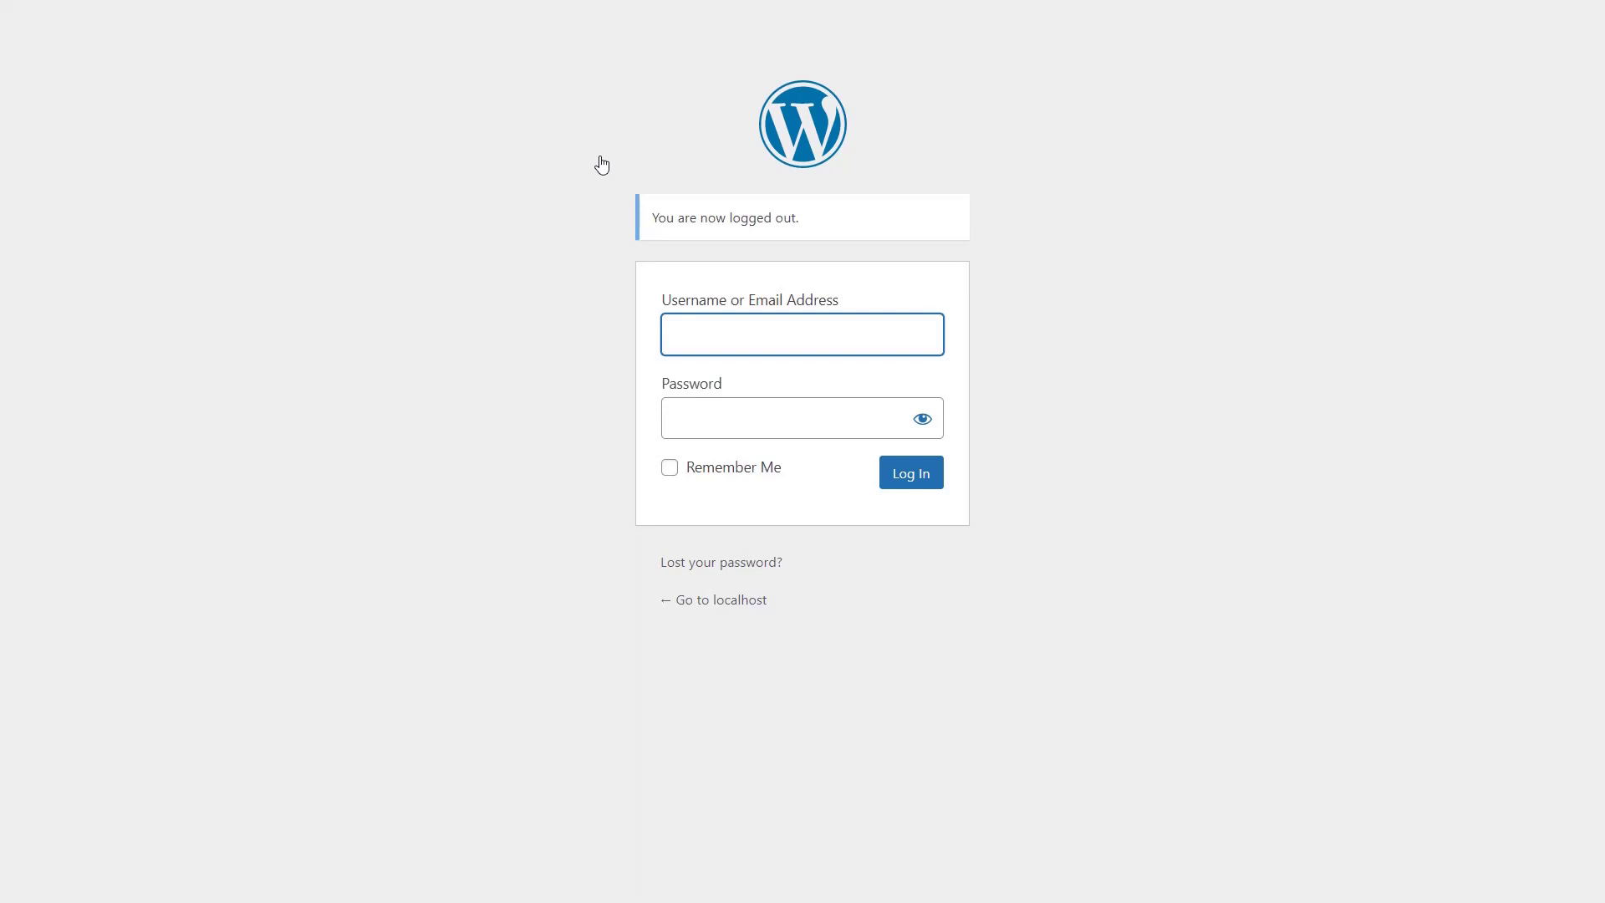
Log in with the second user's username and password
{"action": "type", "text": "user"}
{"action": "left_click", "coordinate": [658, 431]}
{"action": "left_click", "coordinate": [900, 474]}
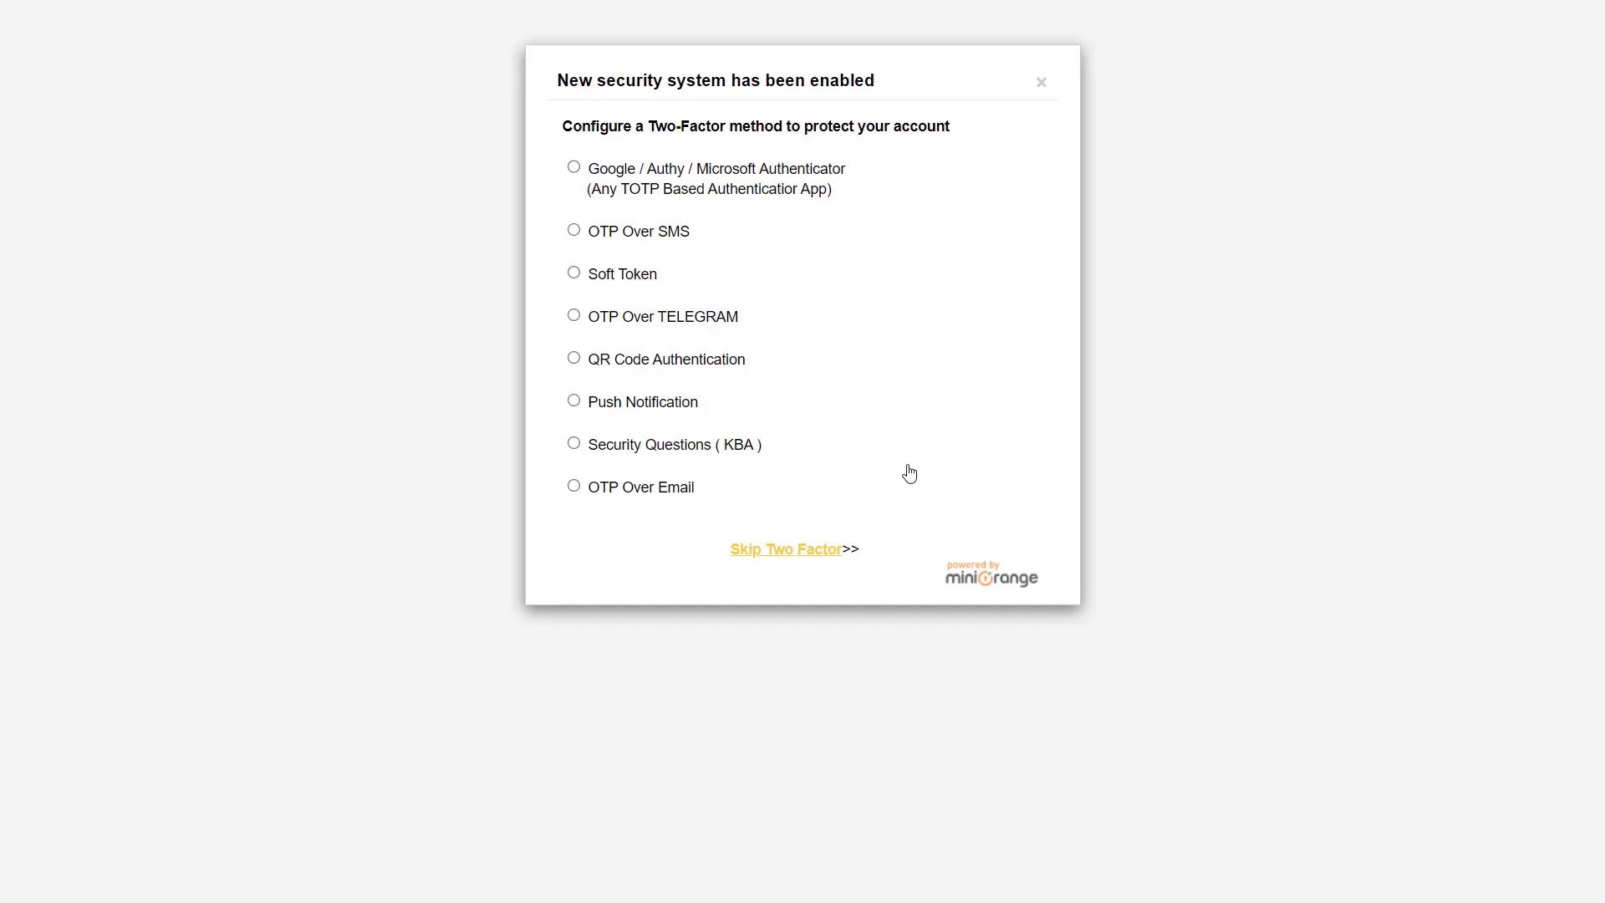
Choose Google / Authy / Microsoft Authenticator, verify the app's code, and download the backup codes
{"action": "left_click", "coordinate": [574, 167]}
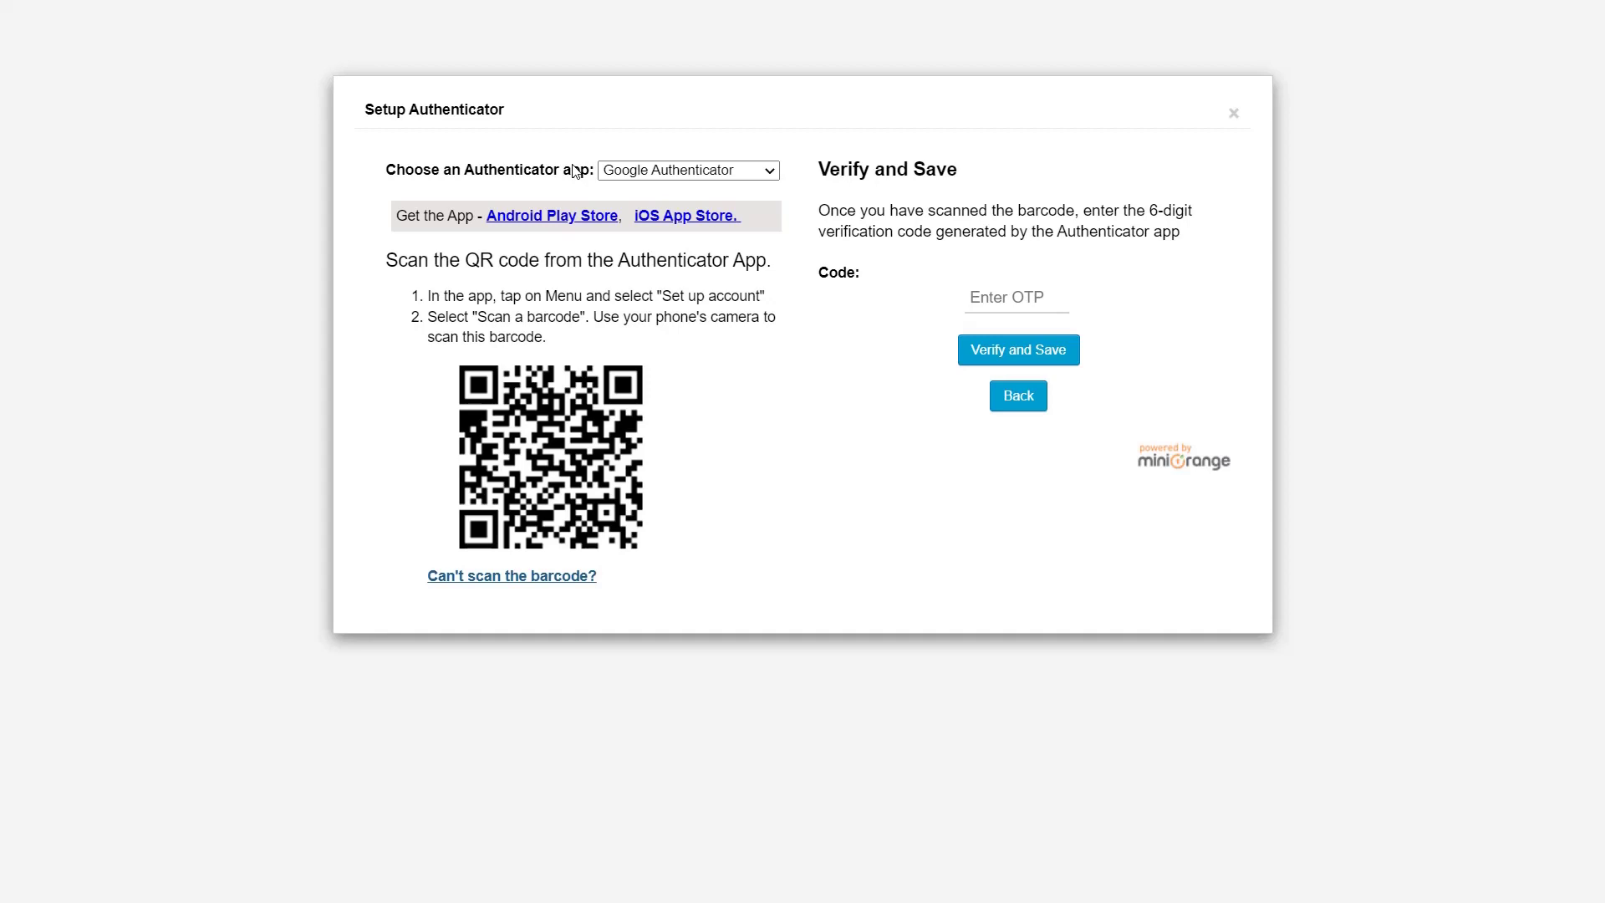
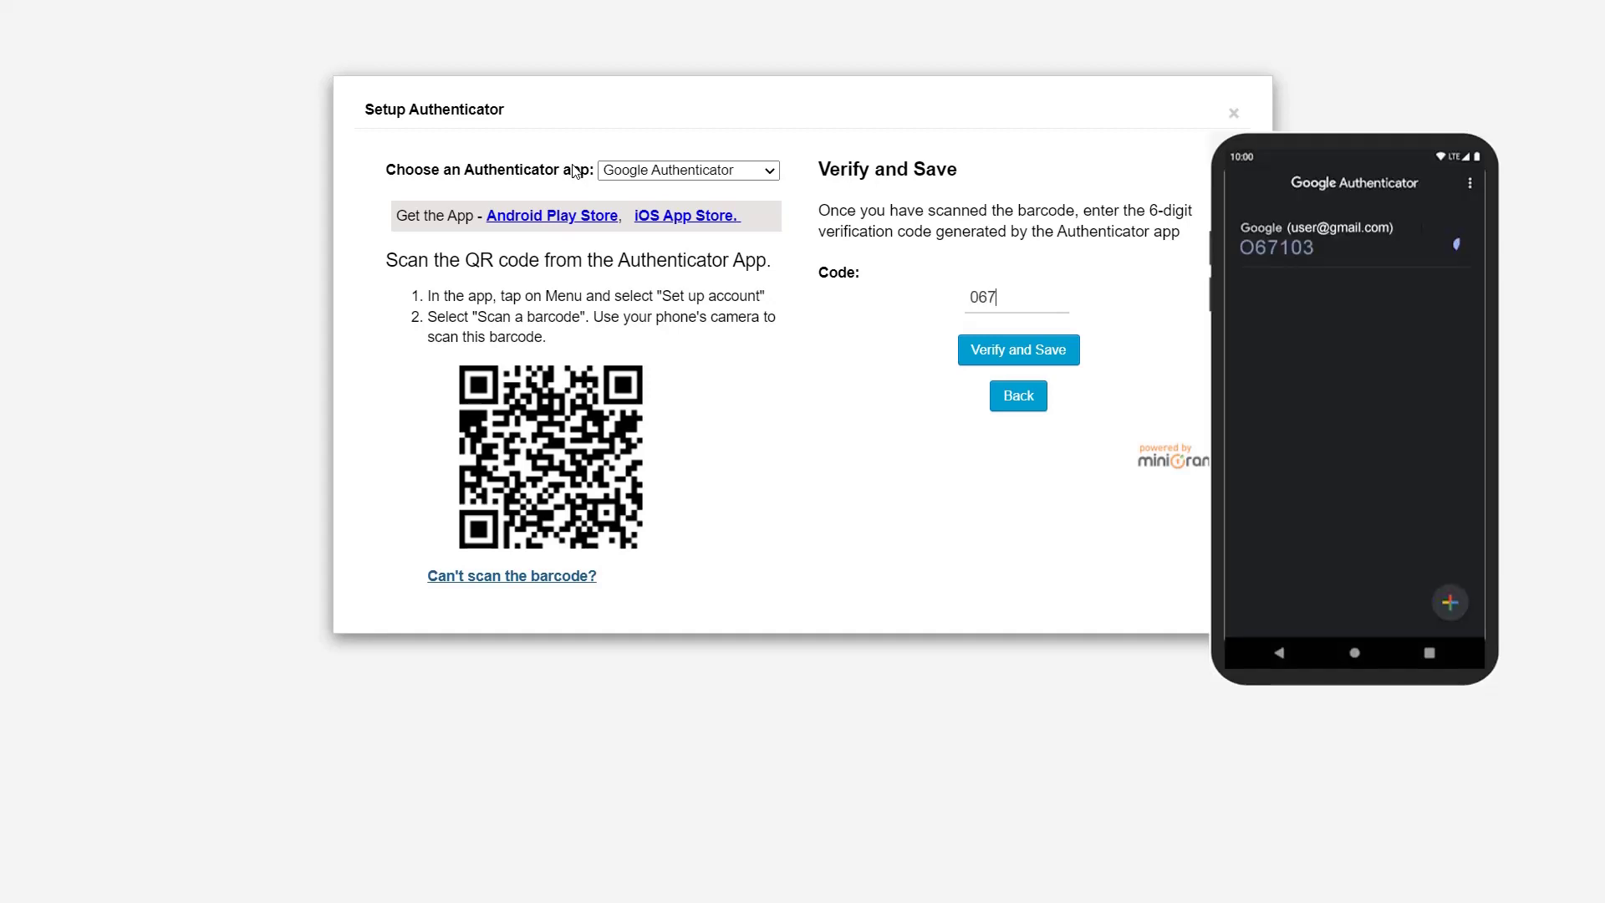
{"action": "left_click", "coordinate": [1018, 350]}
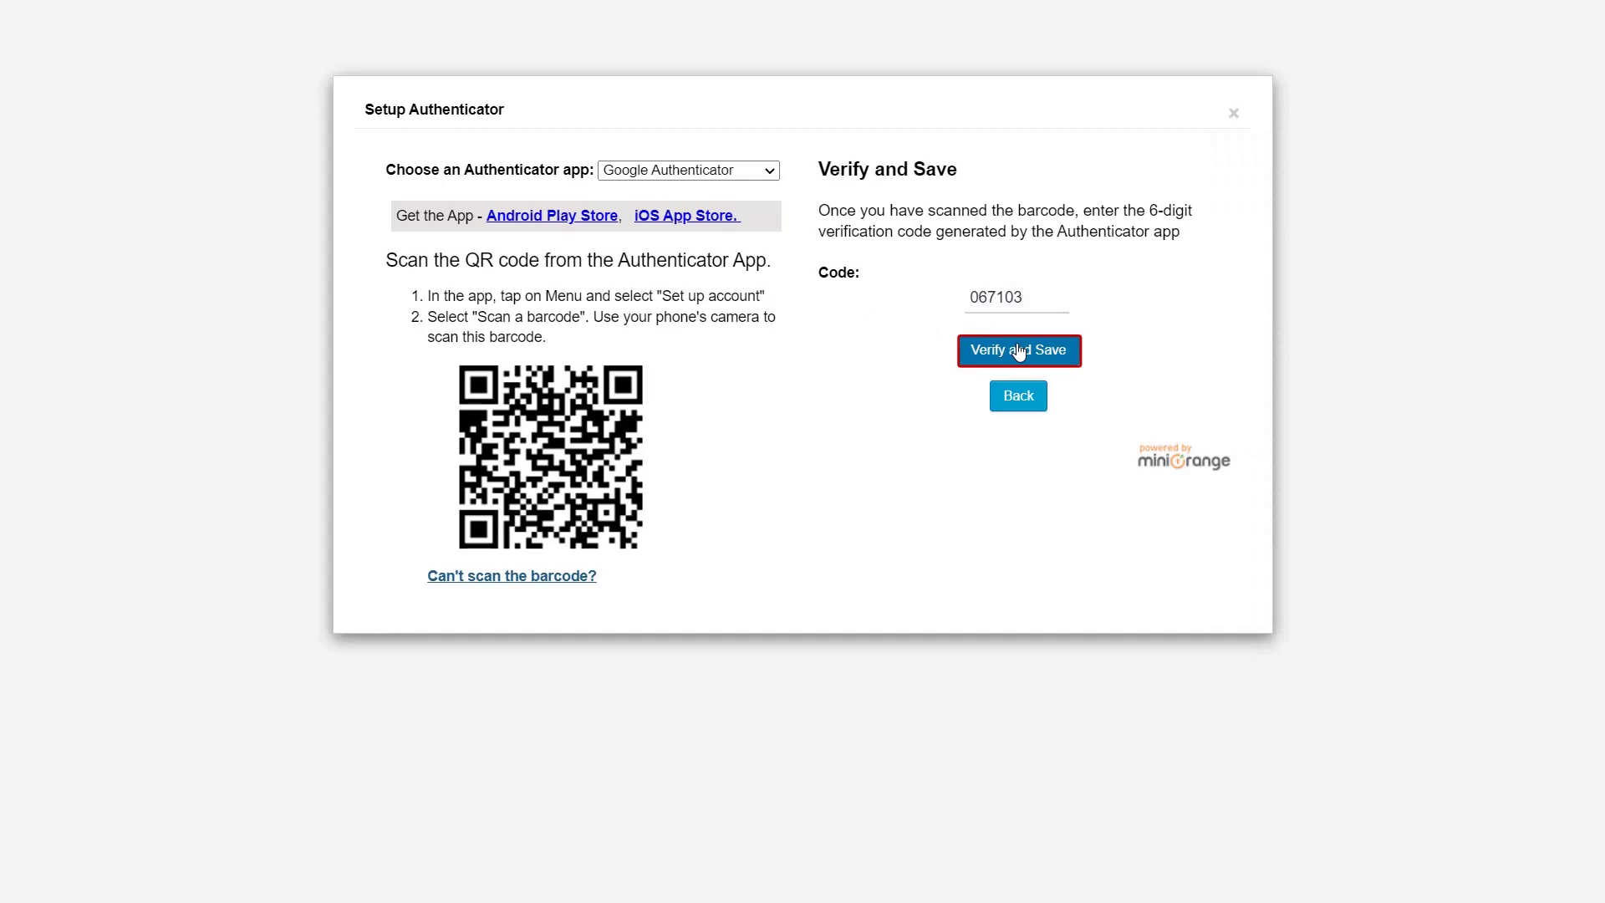
{"action": "left_click", "coordinate": [878, 381]}
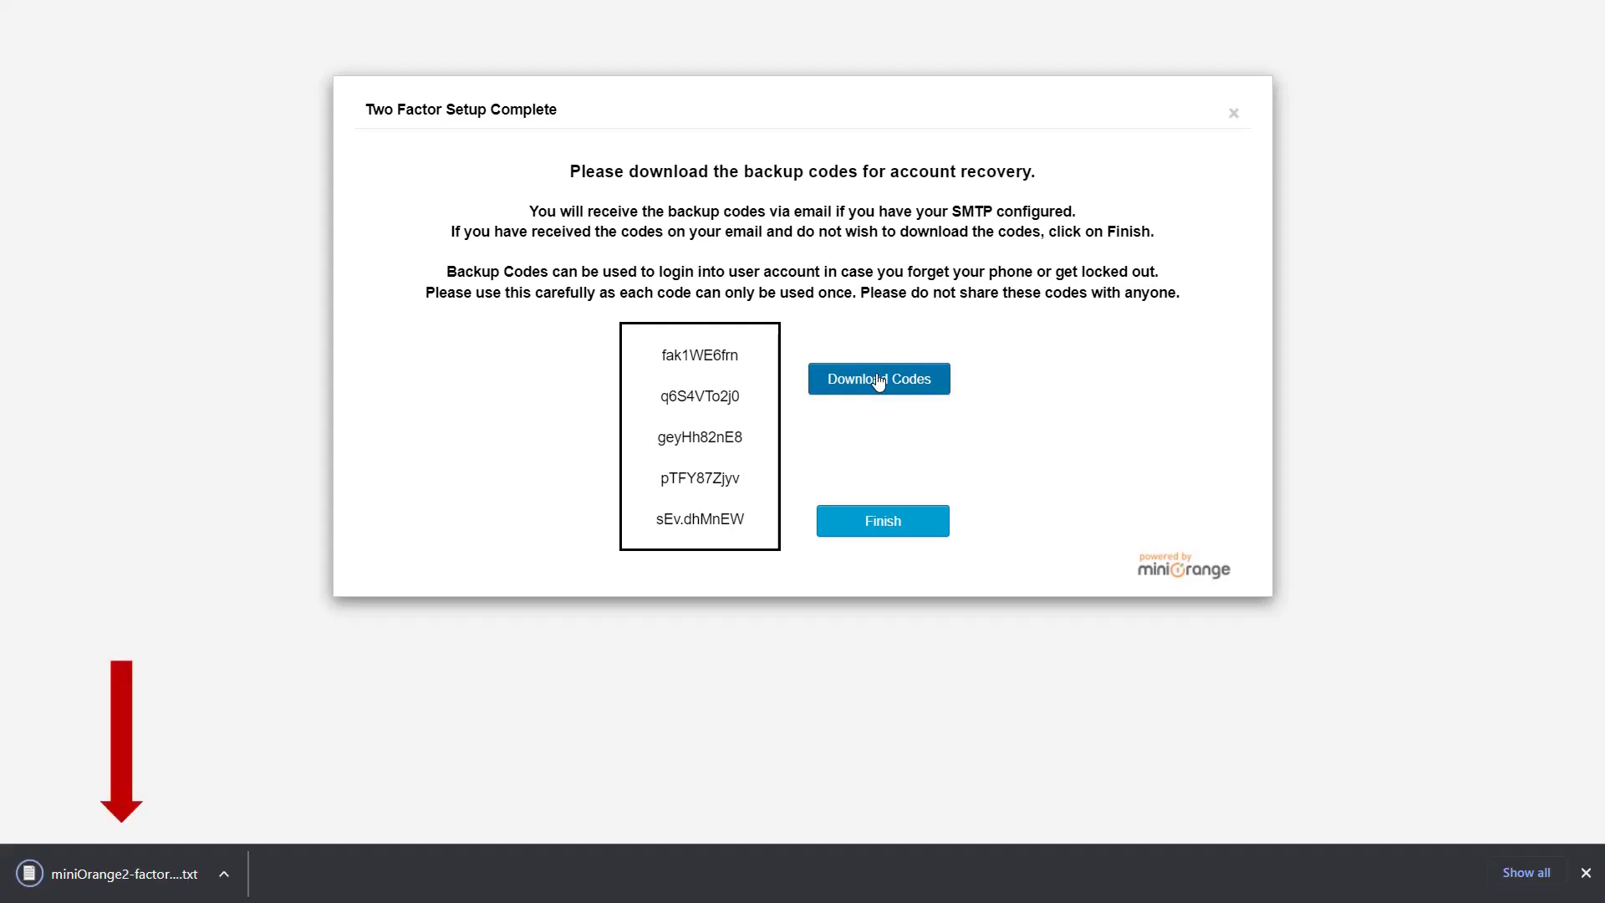
Open the downloaded backup-codes file in Notepad, review and close it, then finish the 2FA setup
{"action": "left_click", "coordinate": [223, 874]}
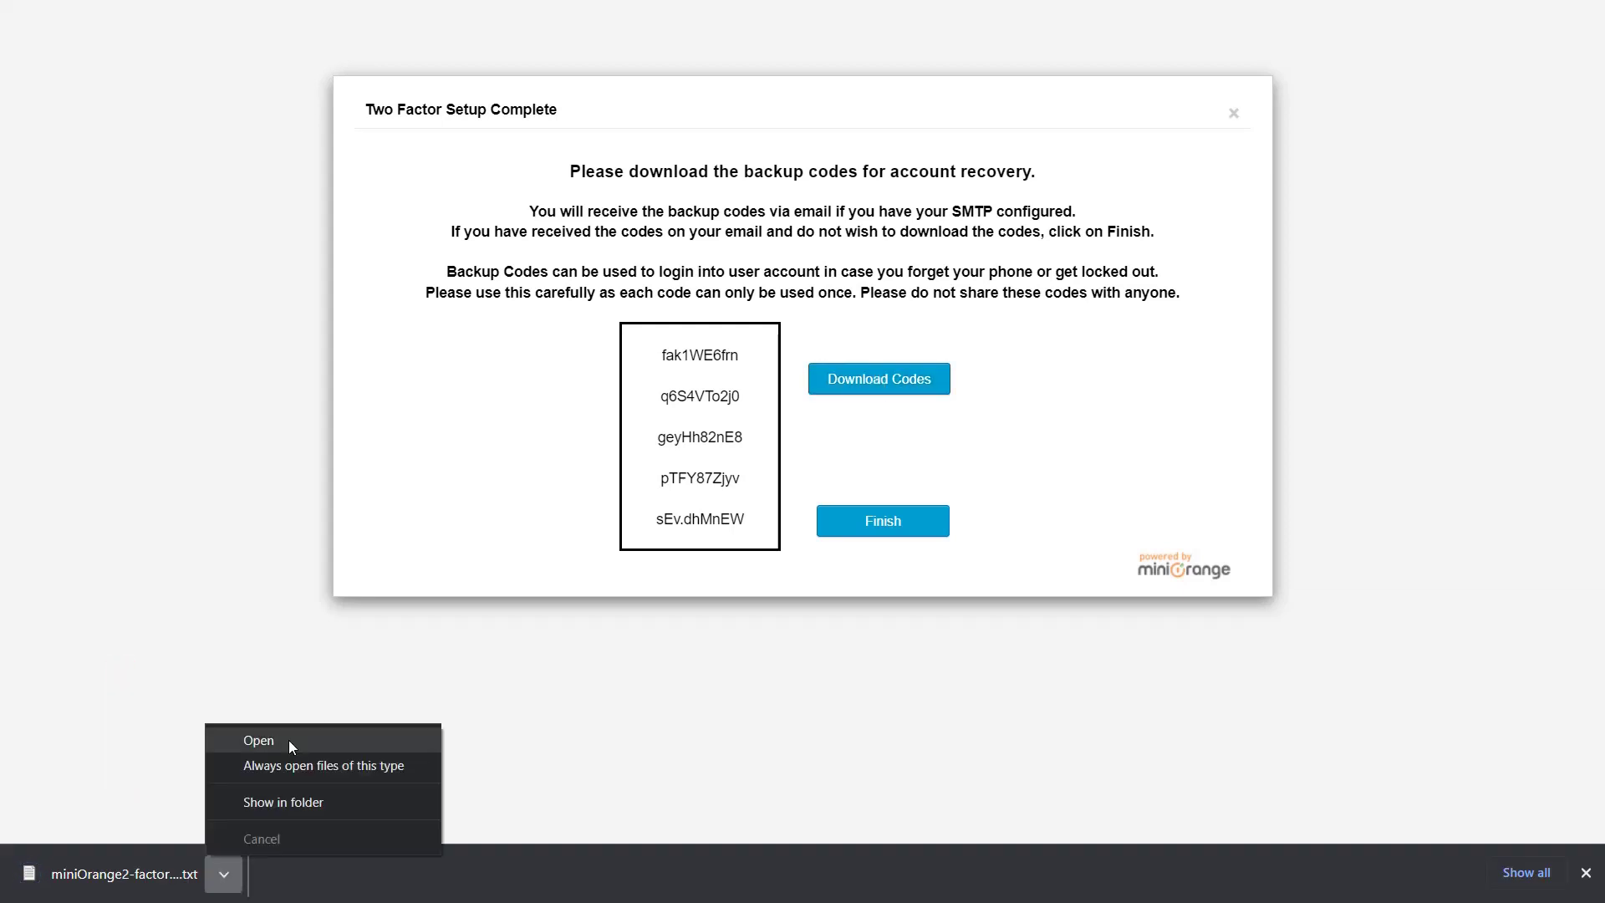
{"action": "left_click", "coordinate": [289, 740]}
{"action": "left_click_drag", "start_coordinate": [174, 316], "coordinate": [756, 324]}
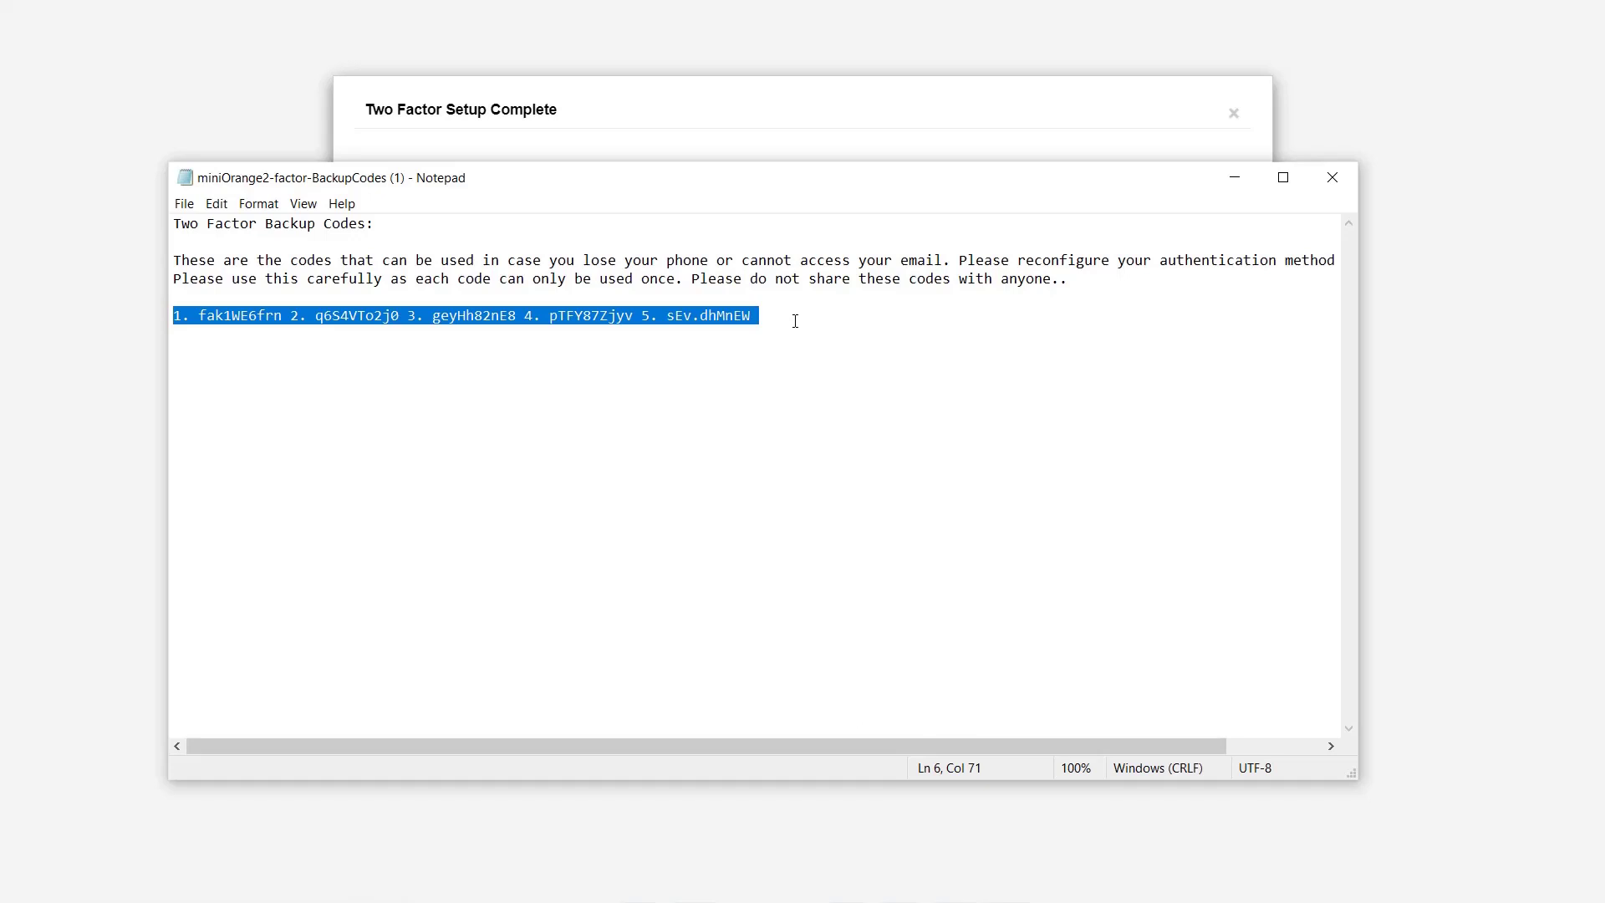
{"action": "left_click", "coordinate": [1335, 177]}
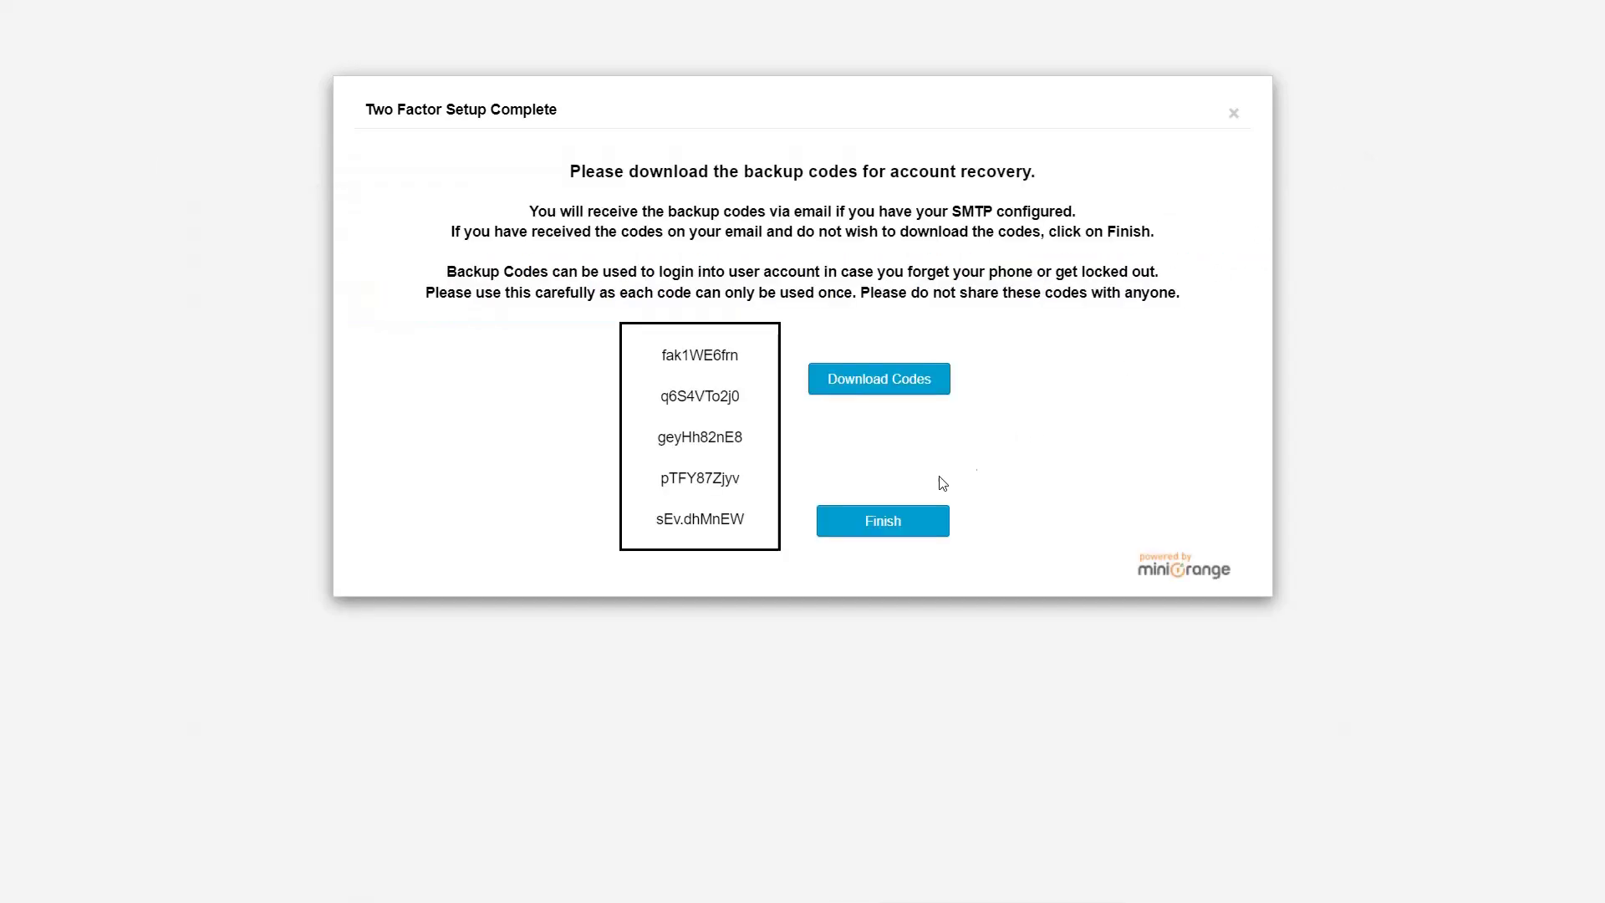
{"action": "left_click", "coordinate": [882, 522]}
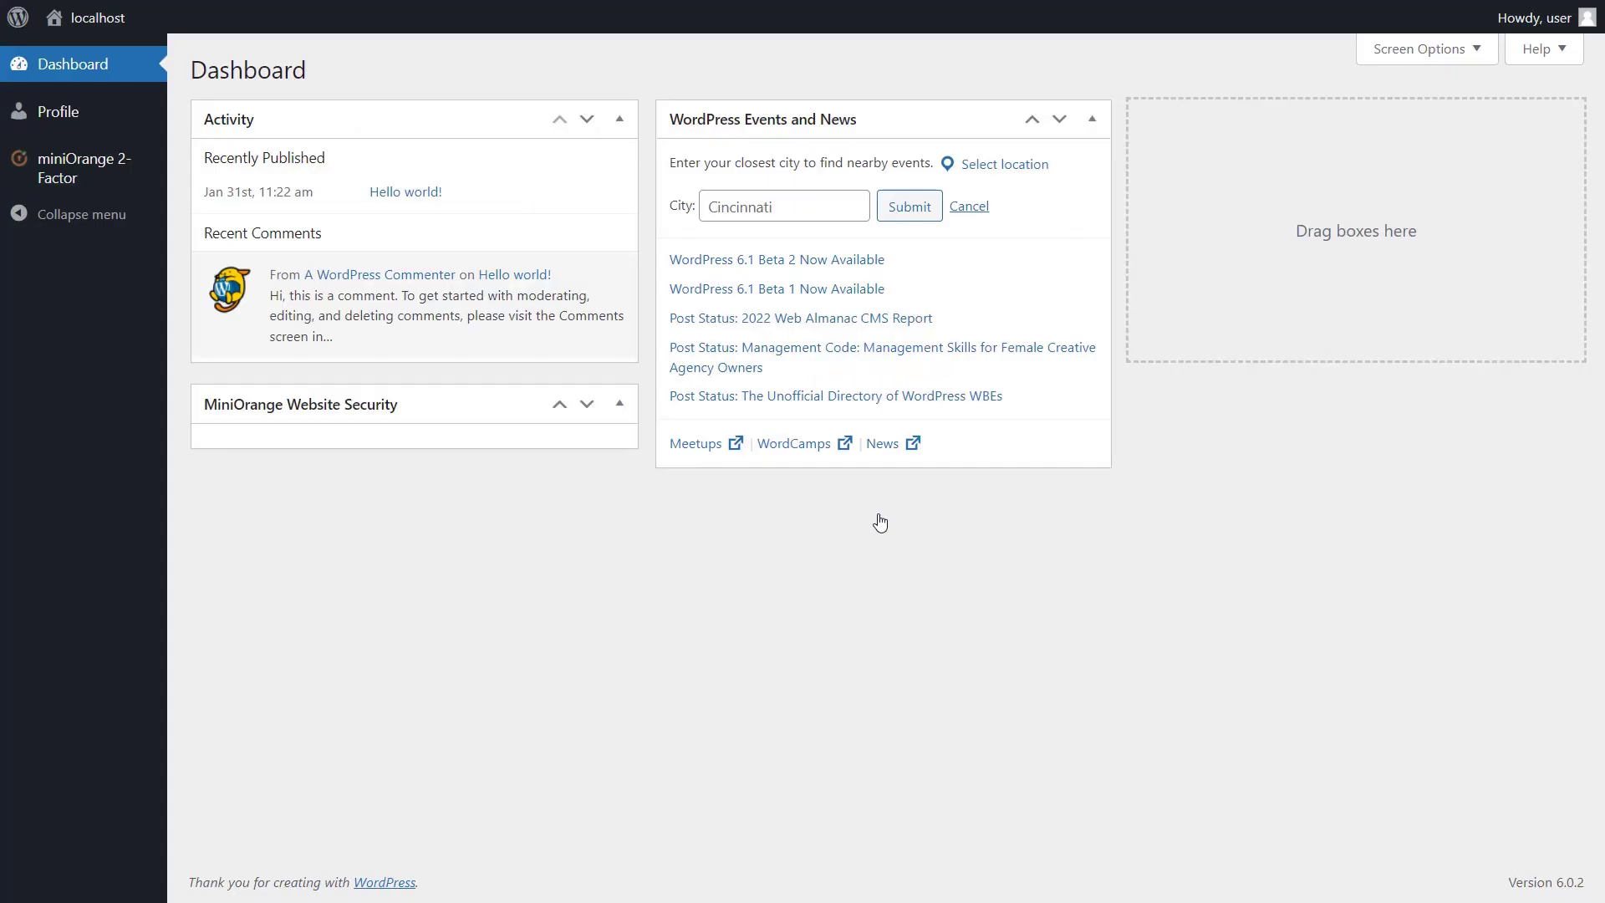
Log out, sign back in with the user's credentials, and validate the current authenticator code
{"action": "mouse_move", "coordinate": [1534, 17]}
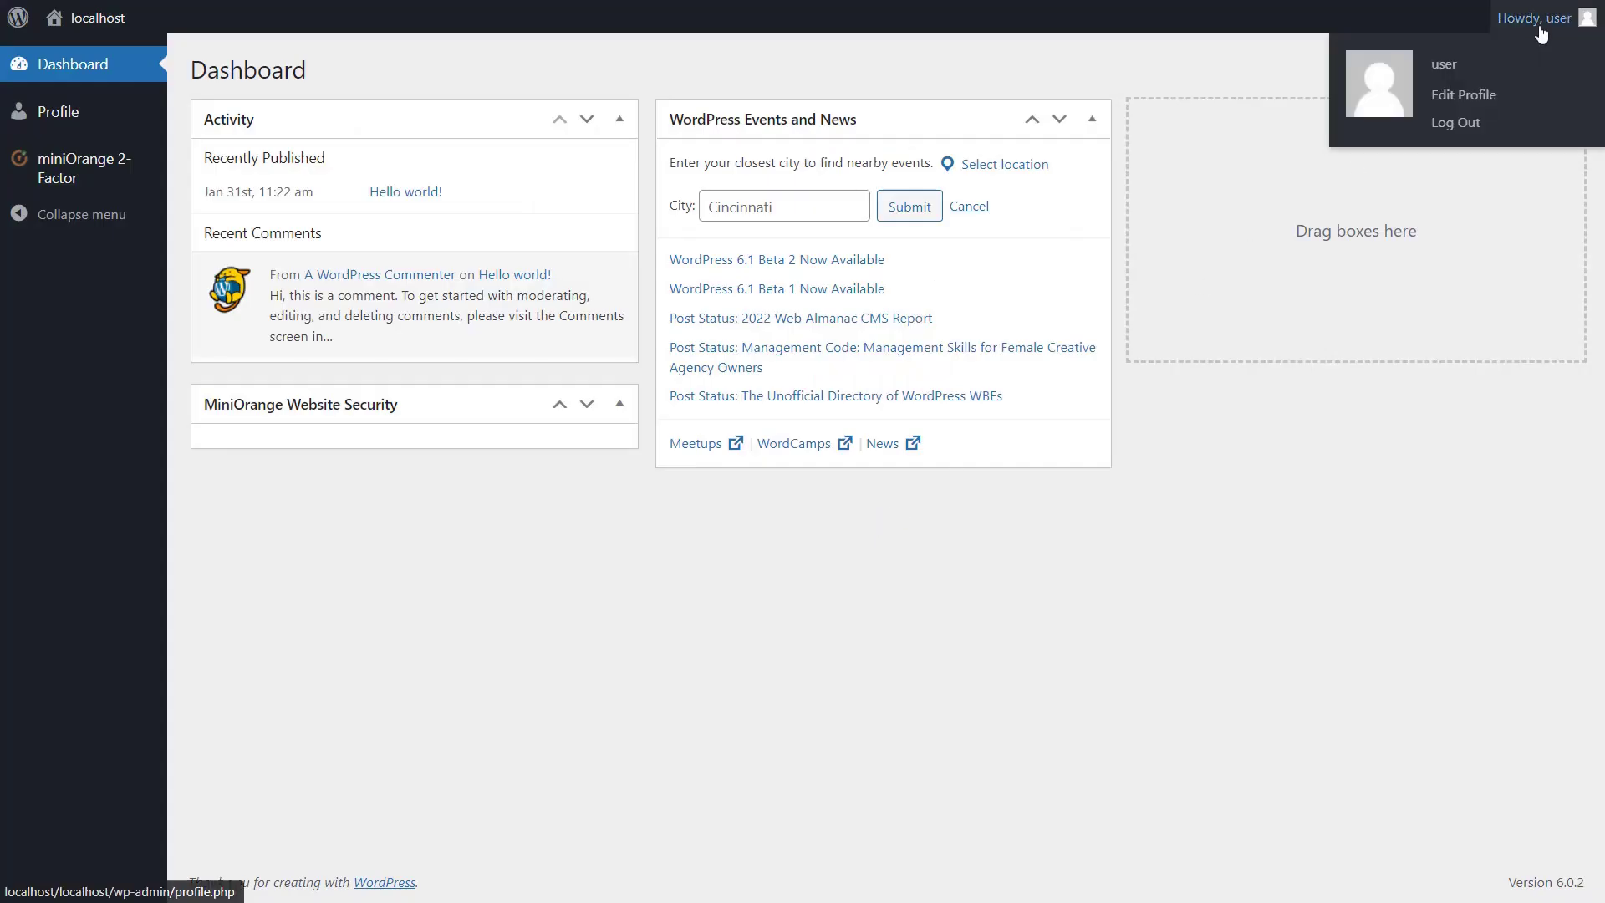
{"action": "left_click", "coordinate": [1456, 124]}
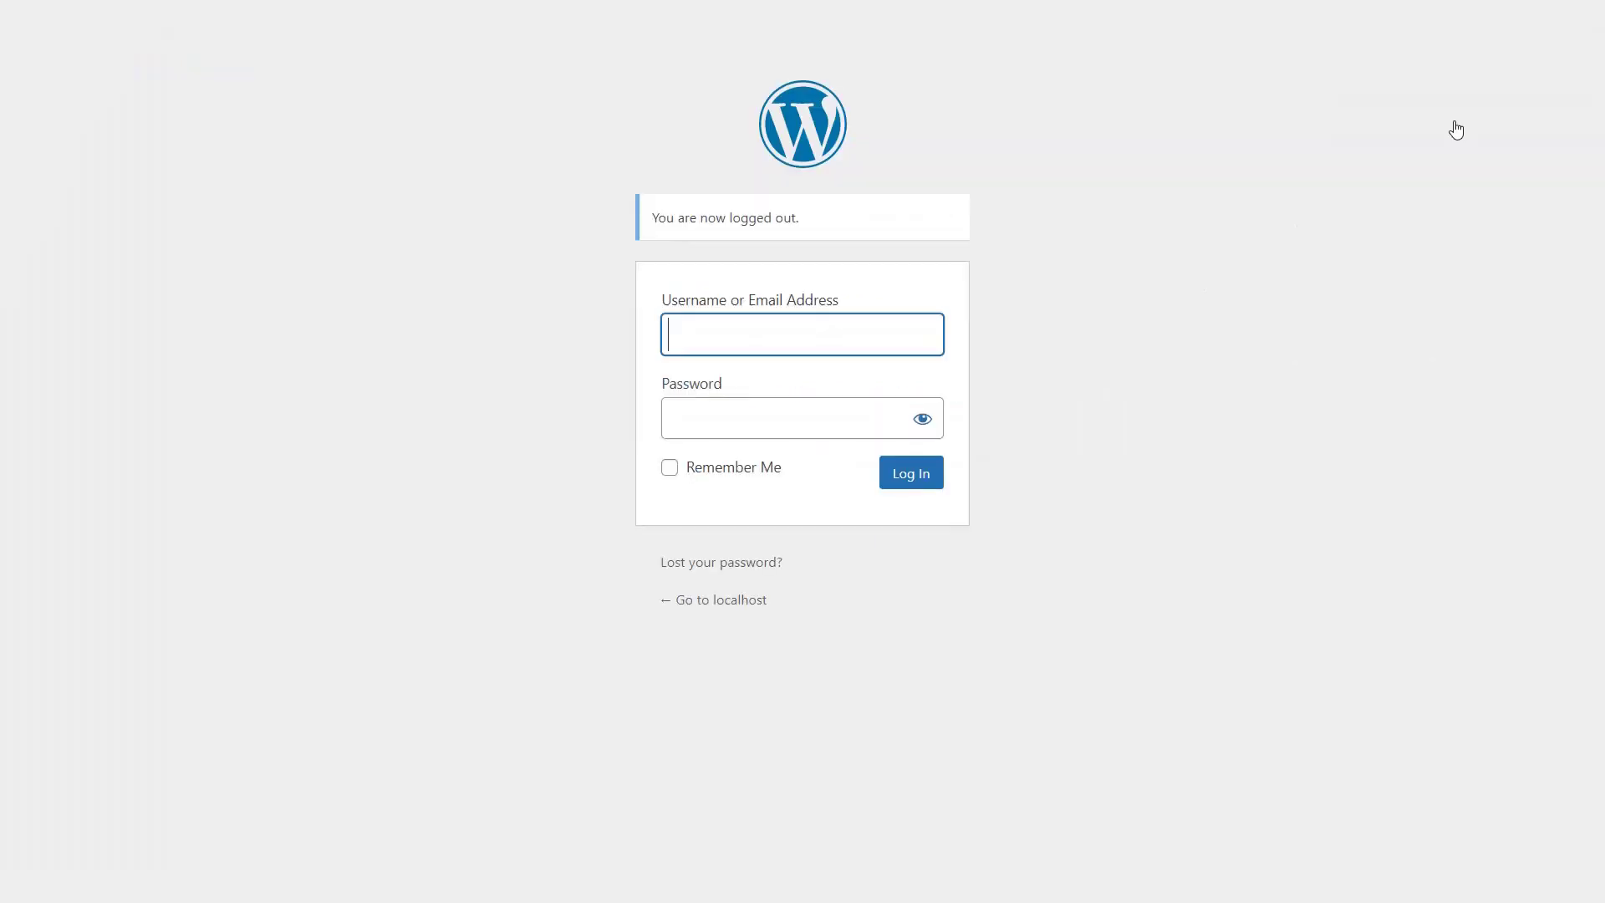
{"action": "type", "text": "user"}
{"action": "left_click", "coordinate": [706, 418]}
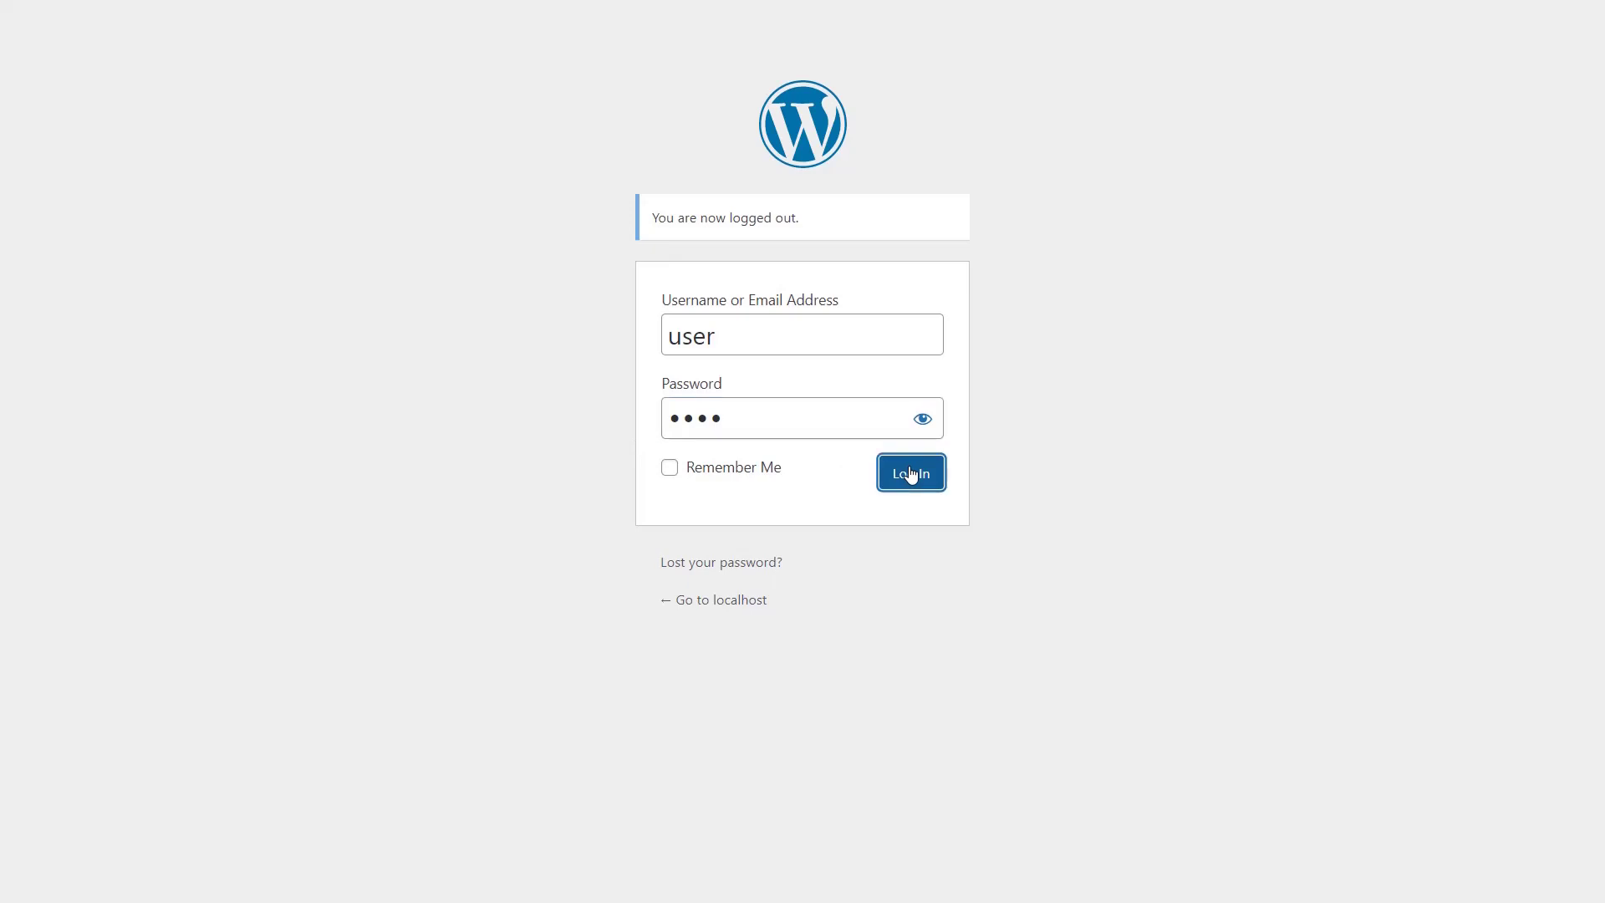
{"action": "left_click", "coordinate": [911, 472]}
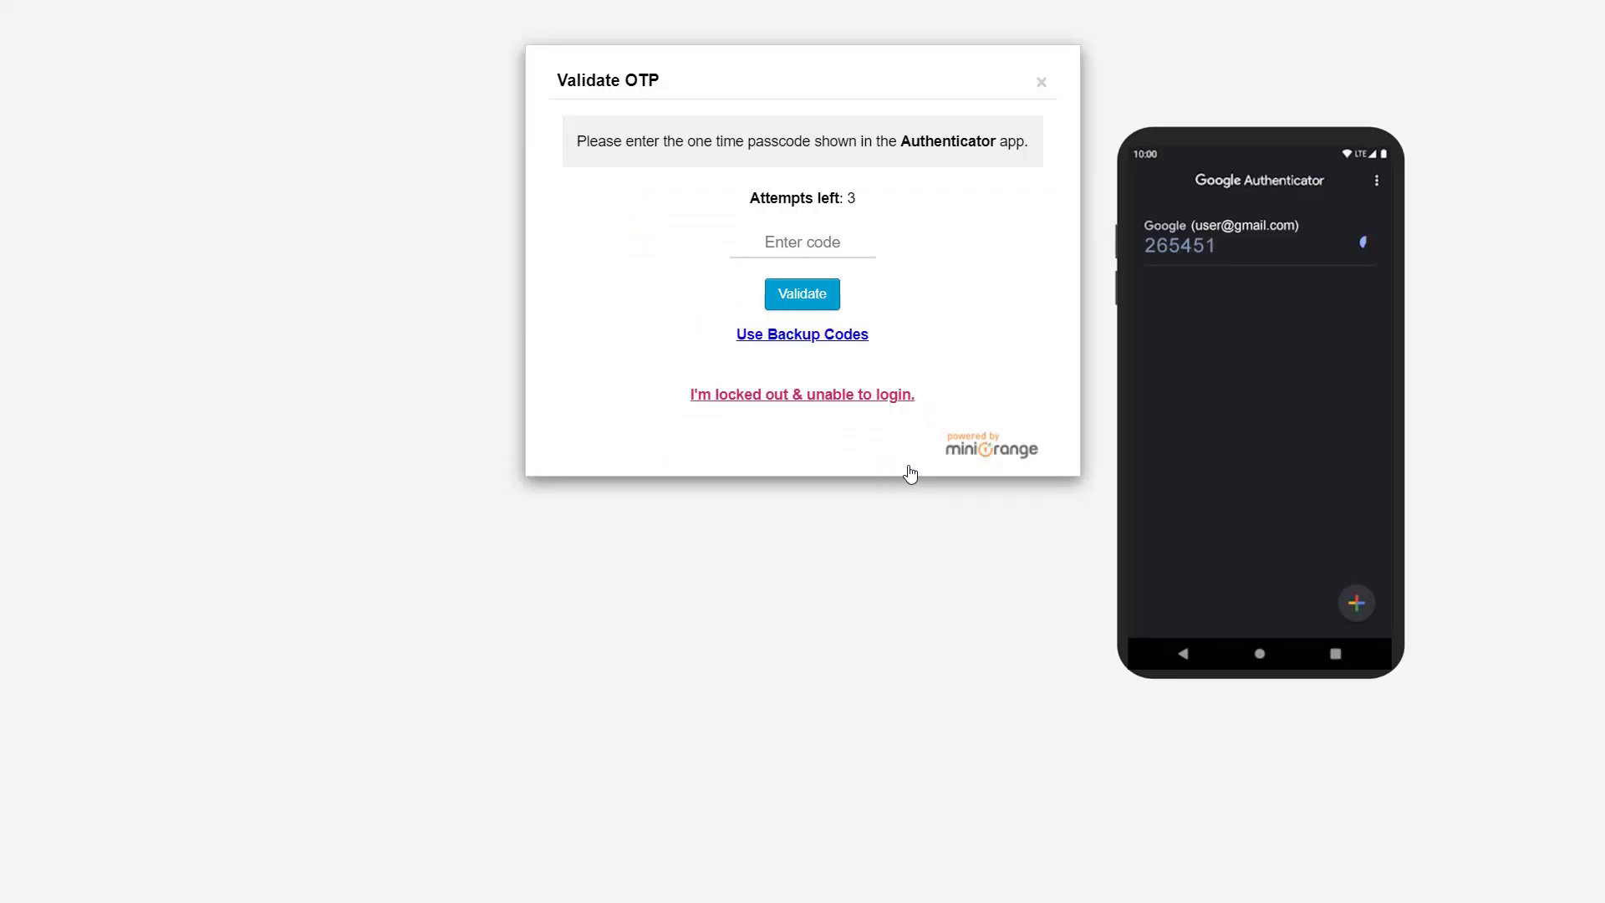
{"action": "left_click", "coordinate": [803, 295]}
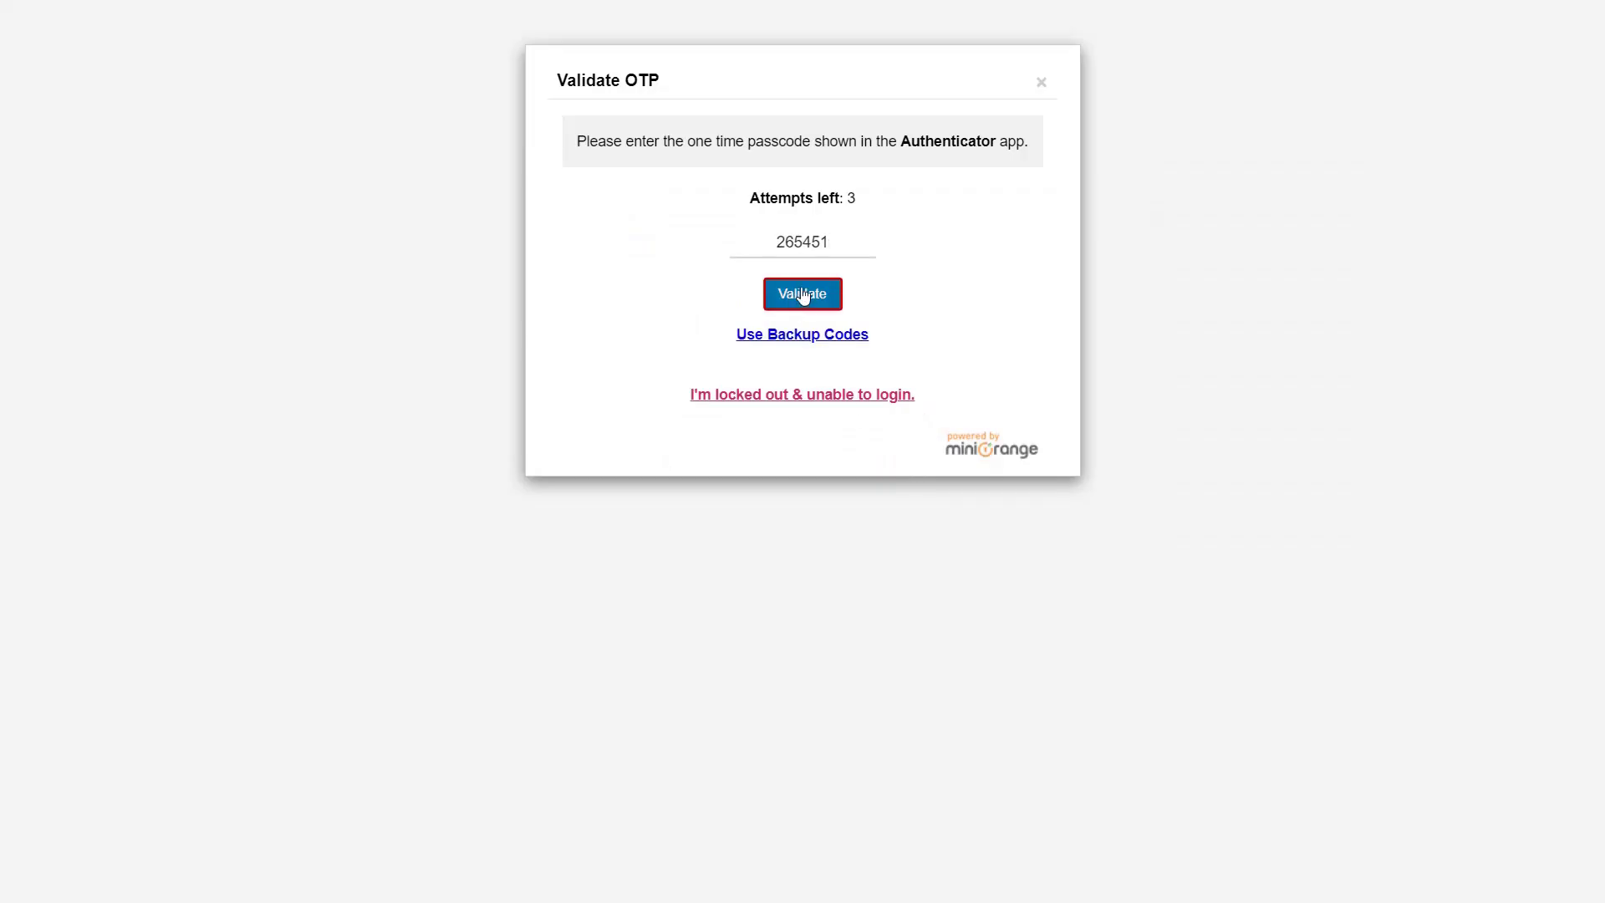